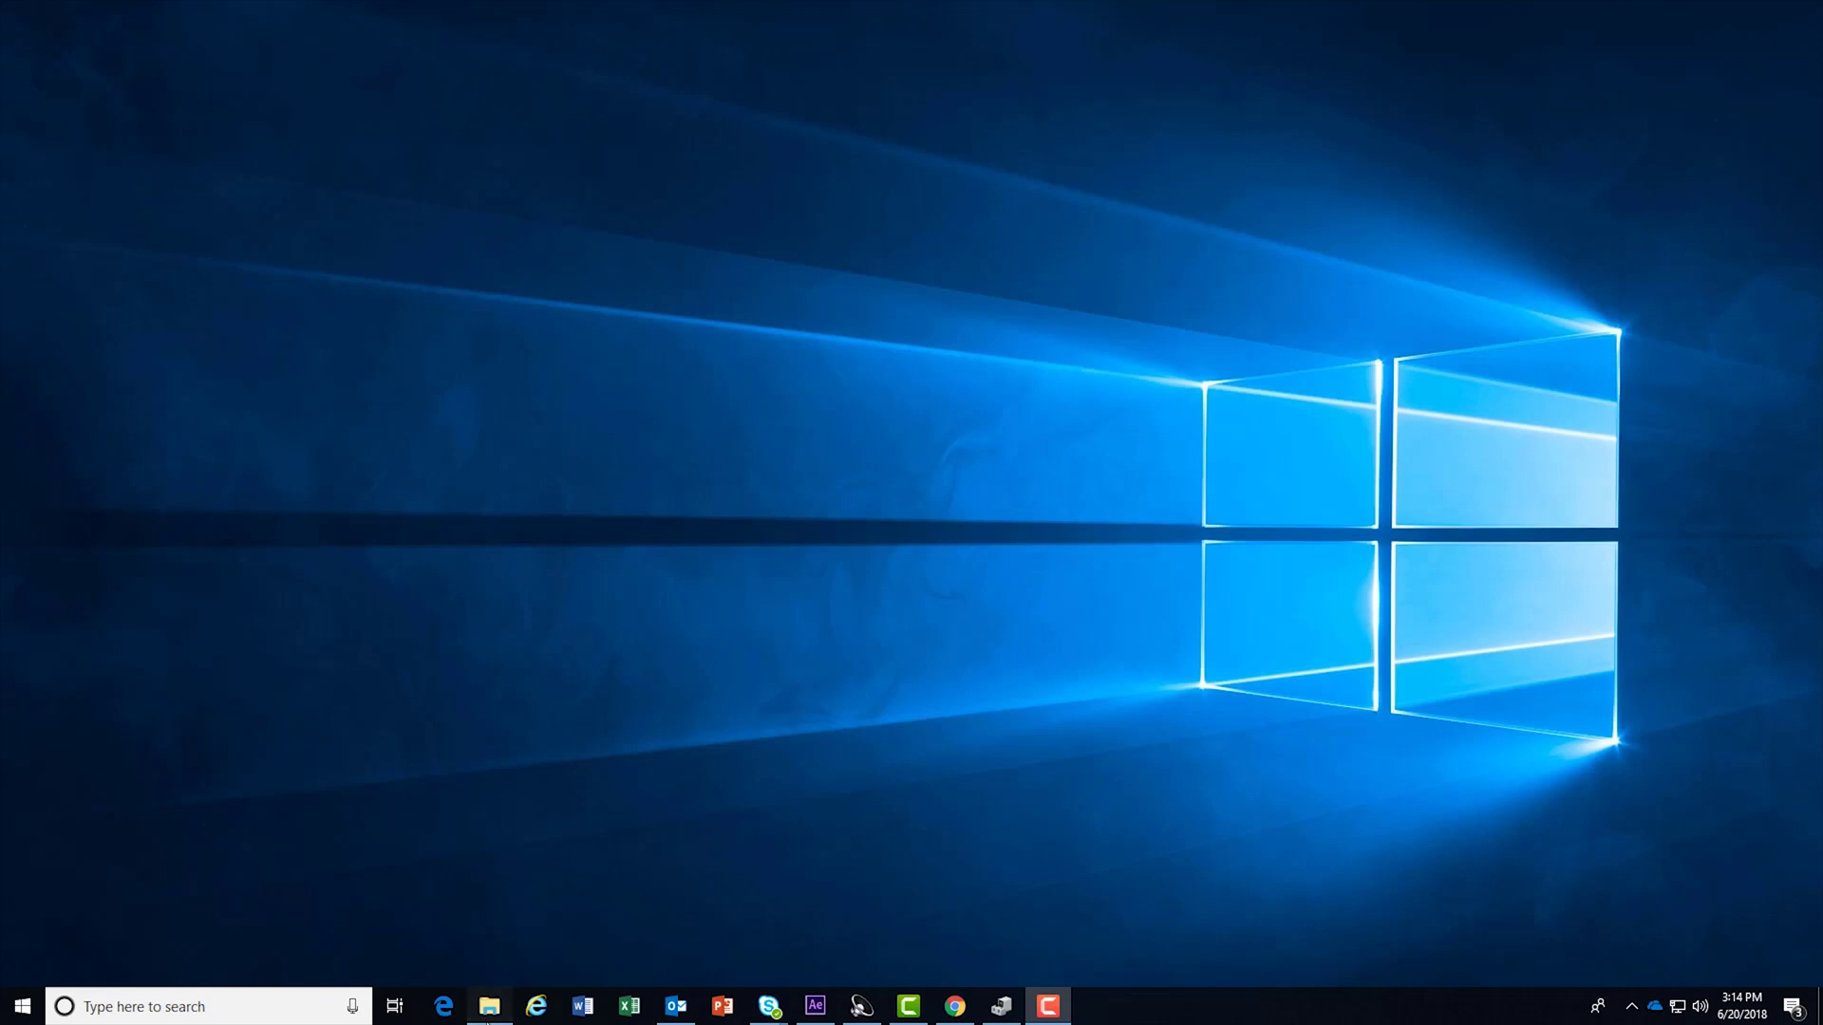
# Step: Run DRUSBDriver_1.0.1.0 from USB Drive (F:), accept the license, install the driver, then close setup
pyautogui.click(491, 1003)
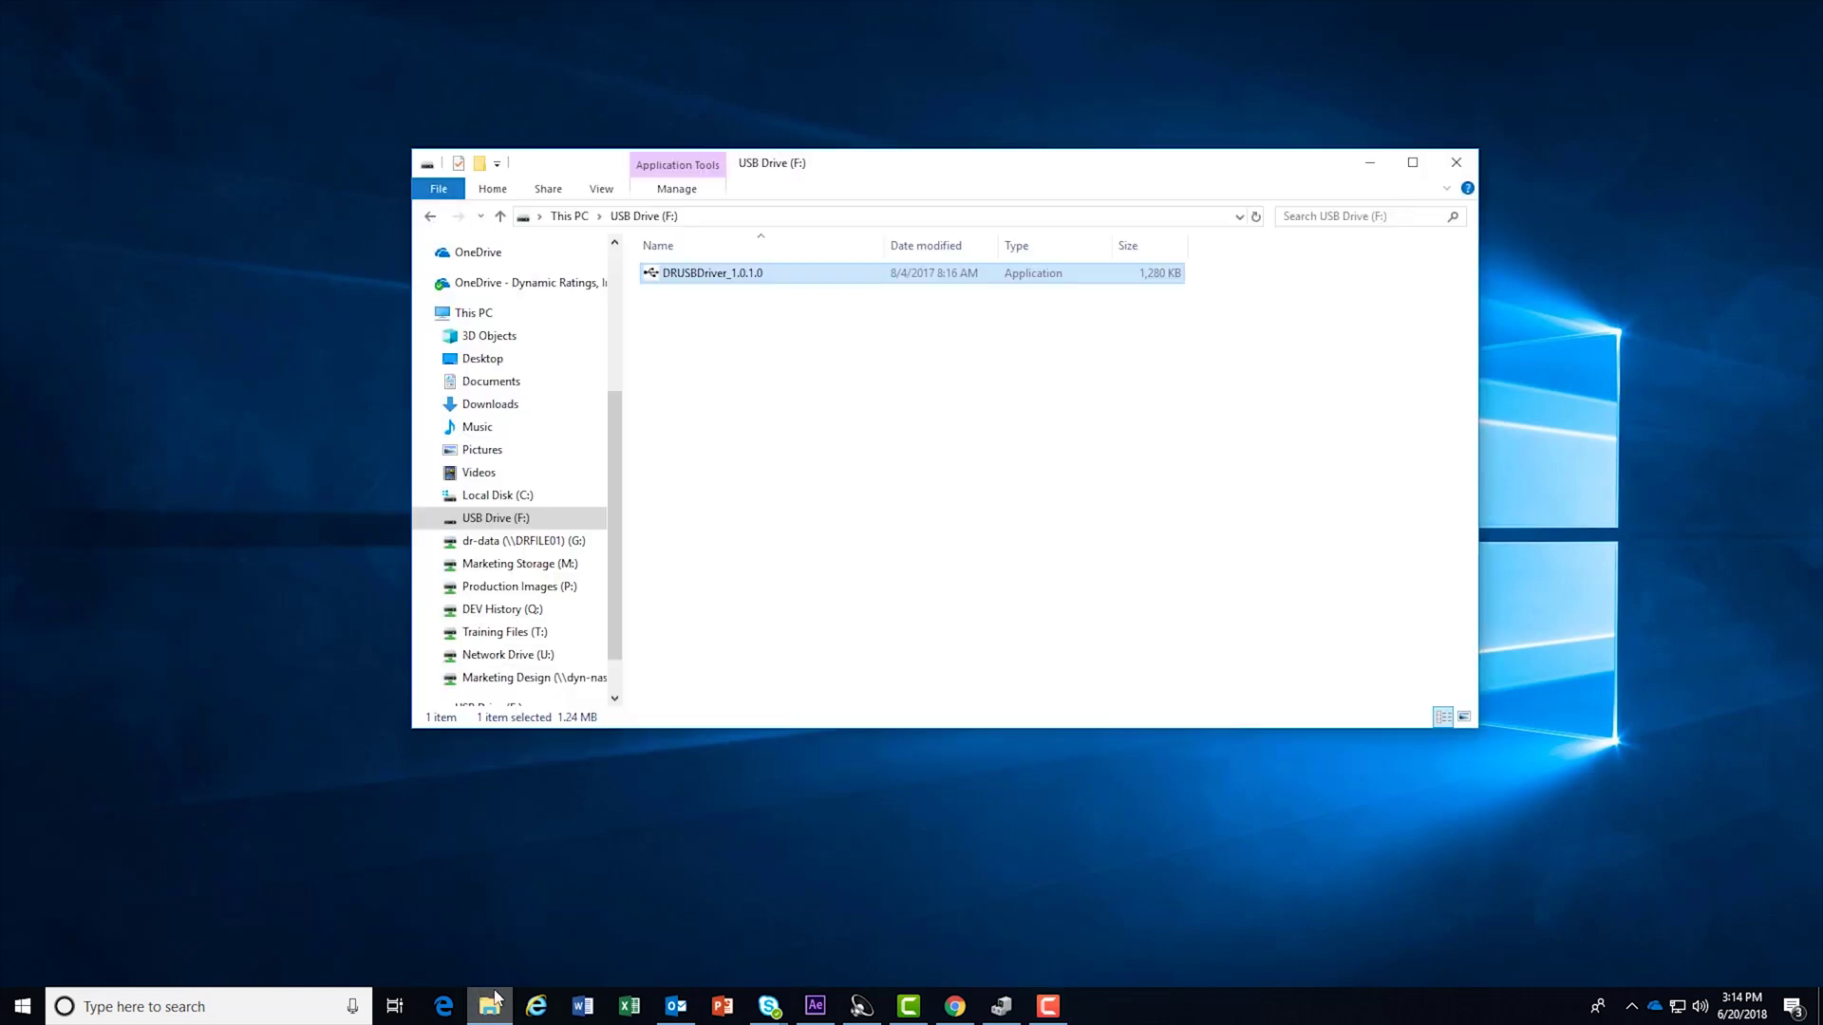
pyautogui.doubleClick(663, 275)
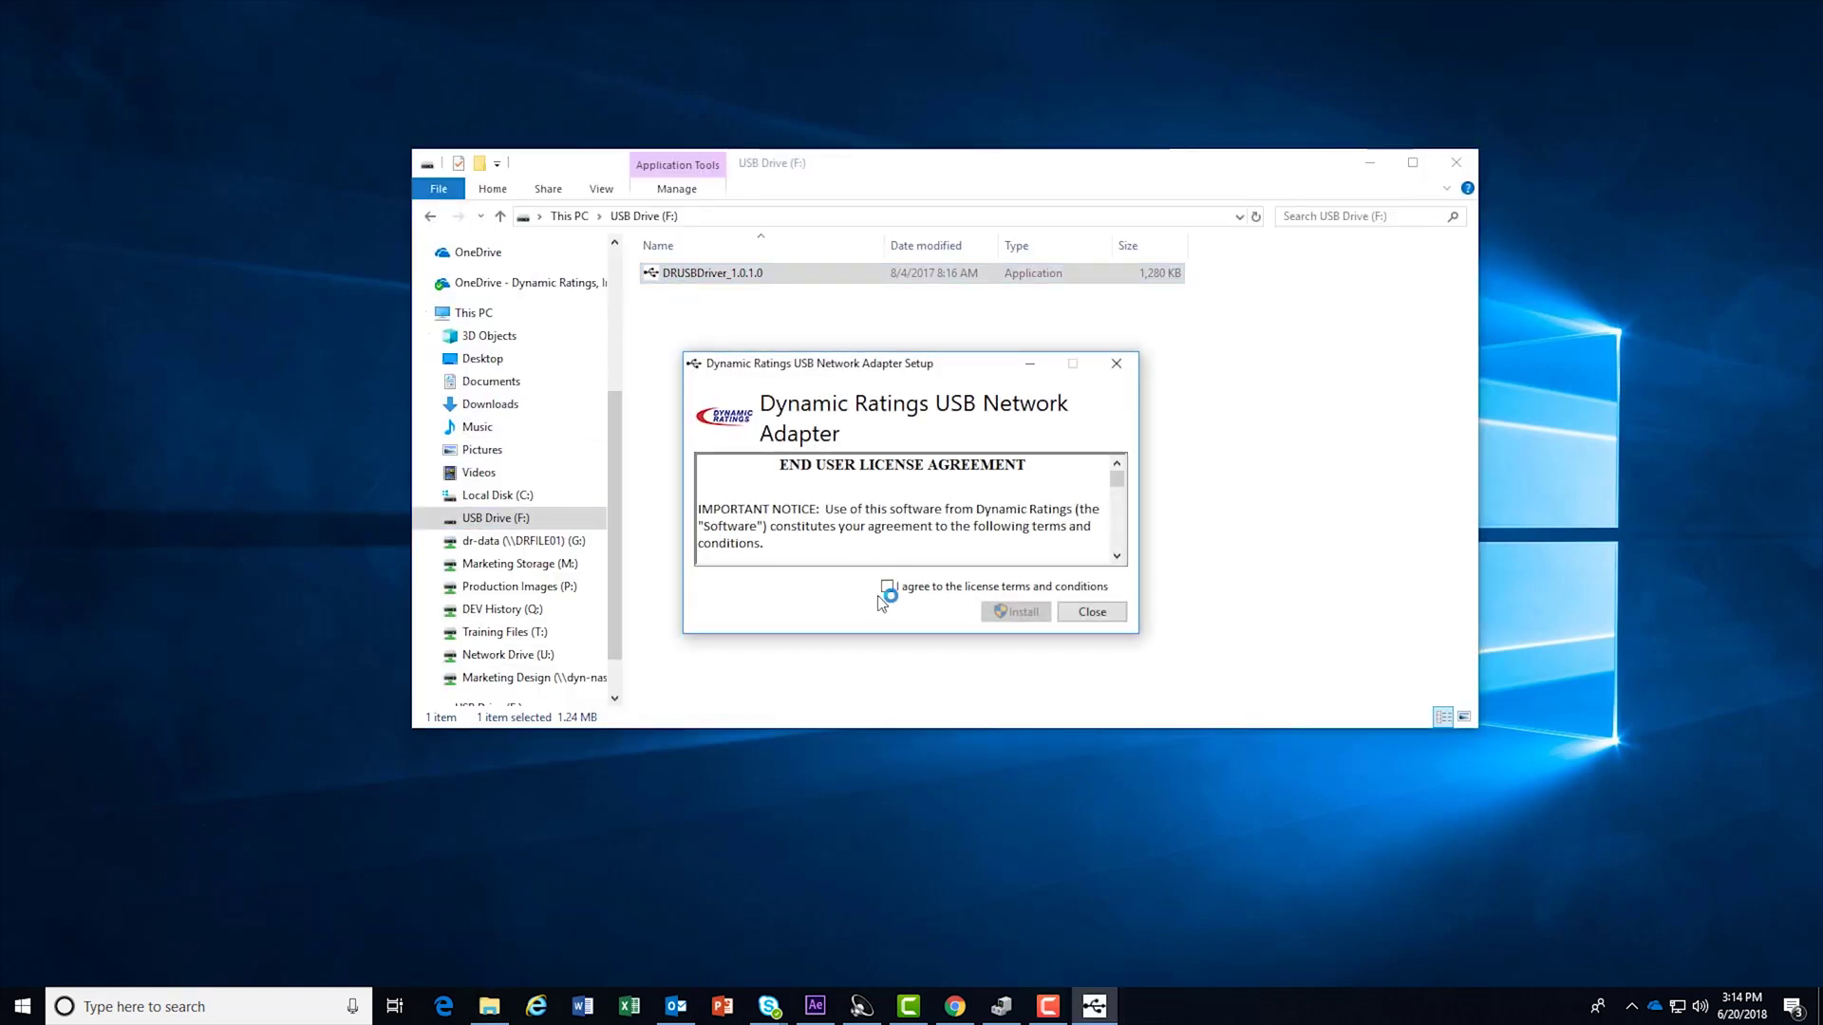
pyautogui.click(889, 589)
pyautogui.click(997, 613)
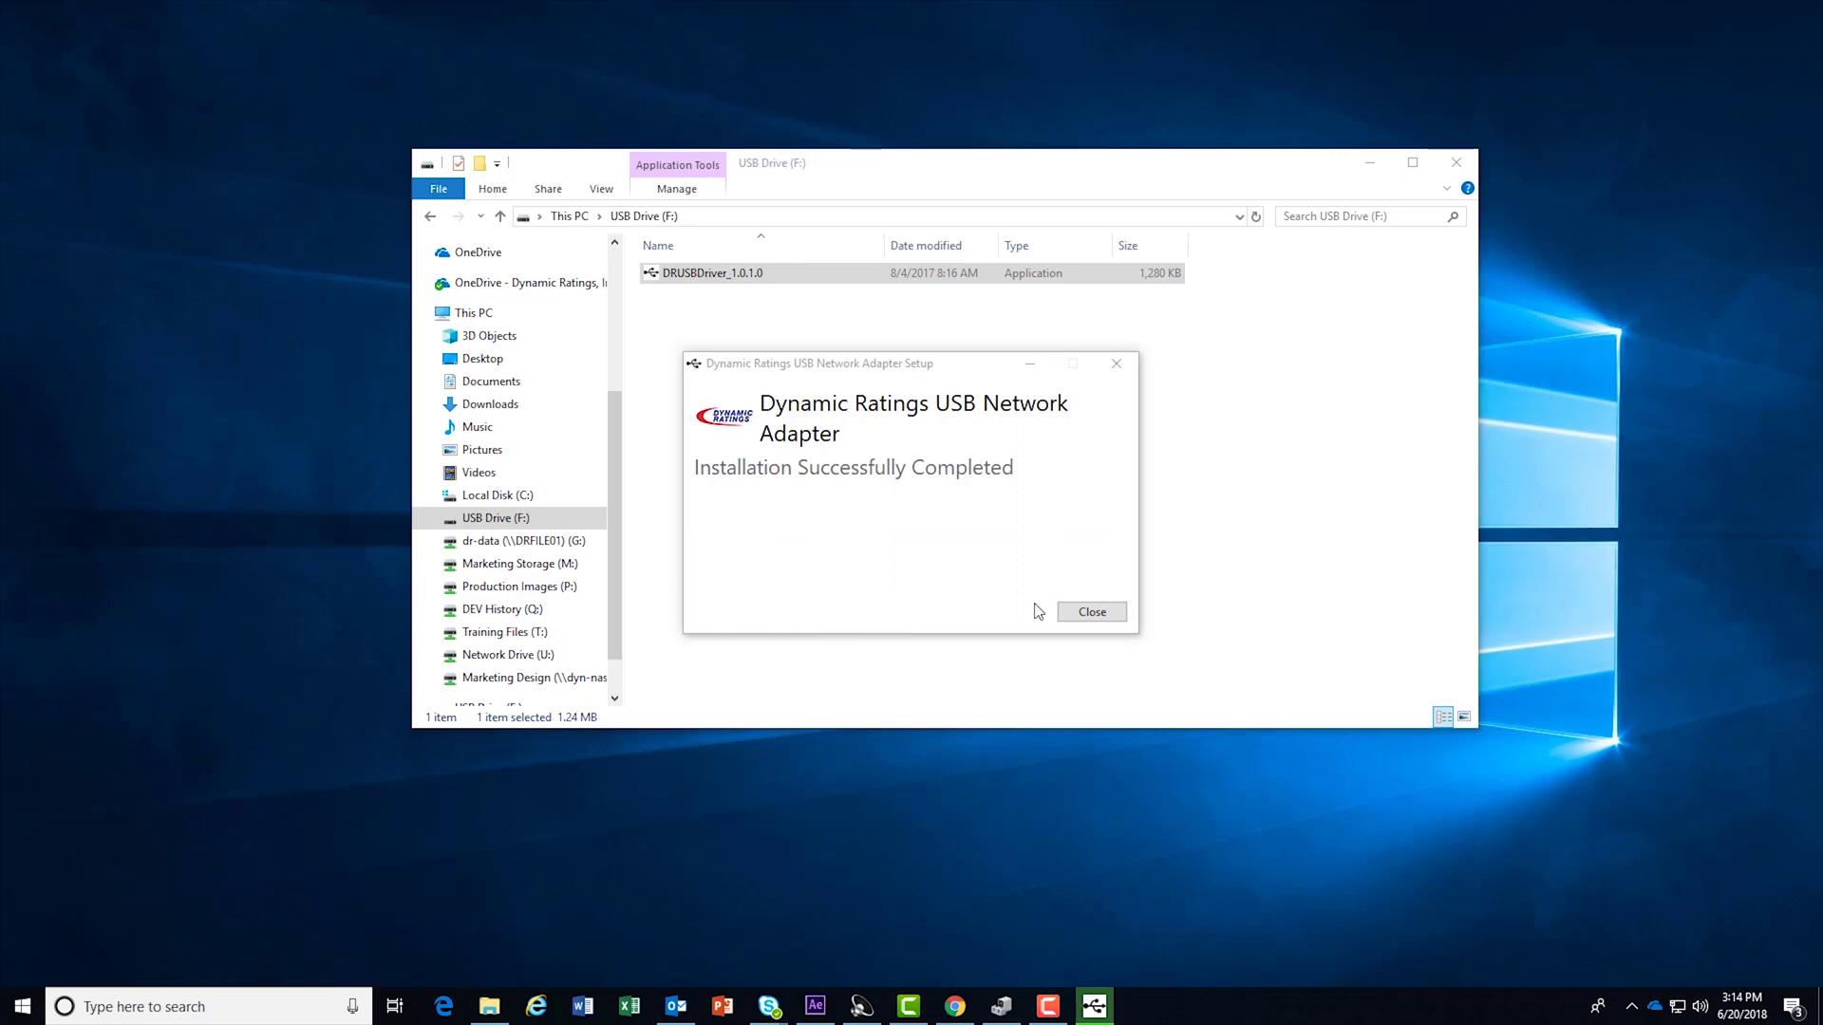
pyautogui.click(1122, 615)
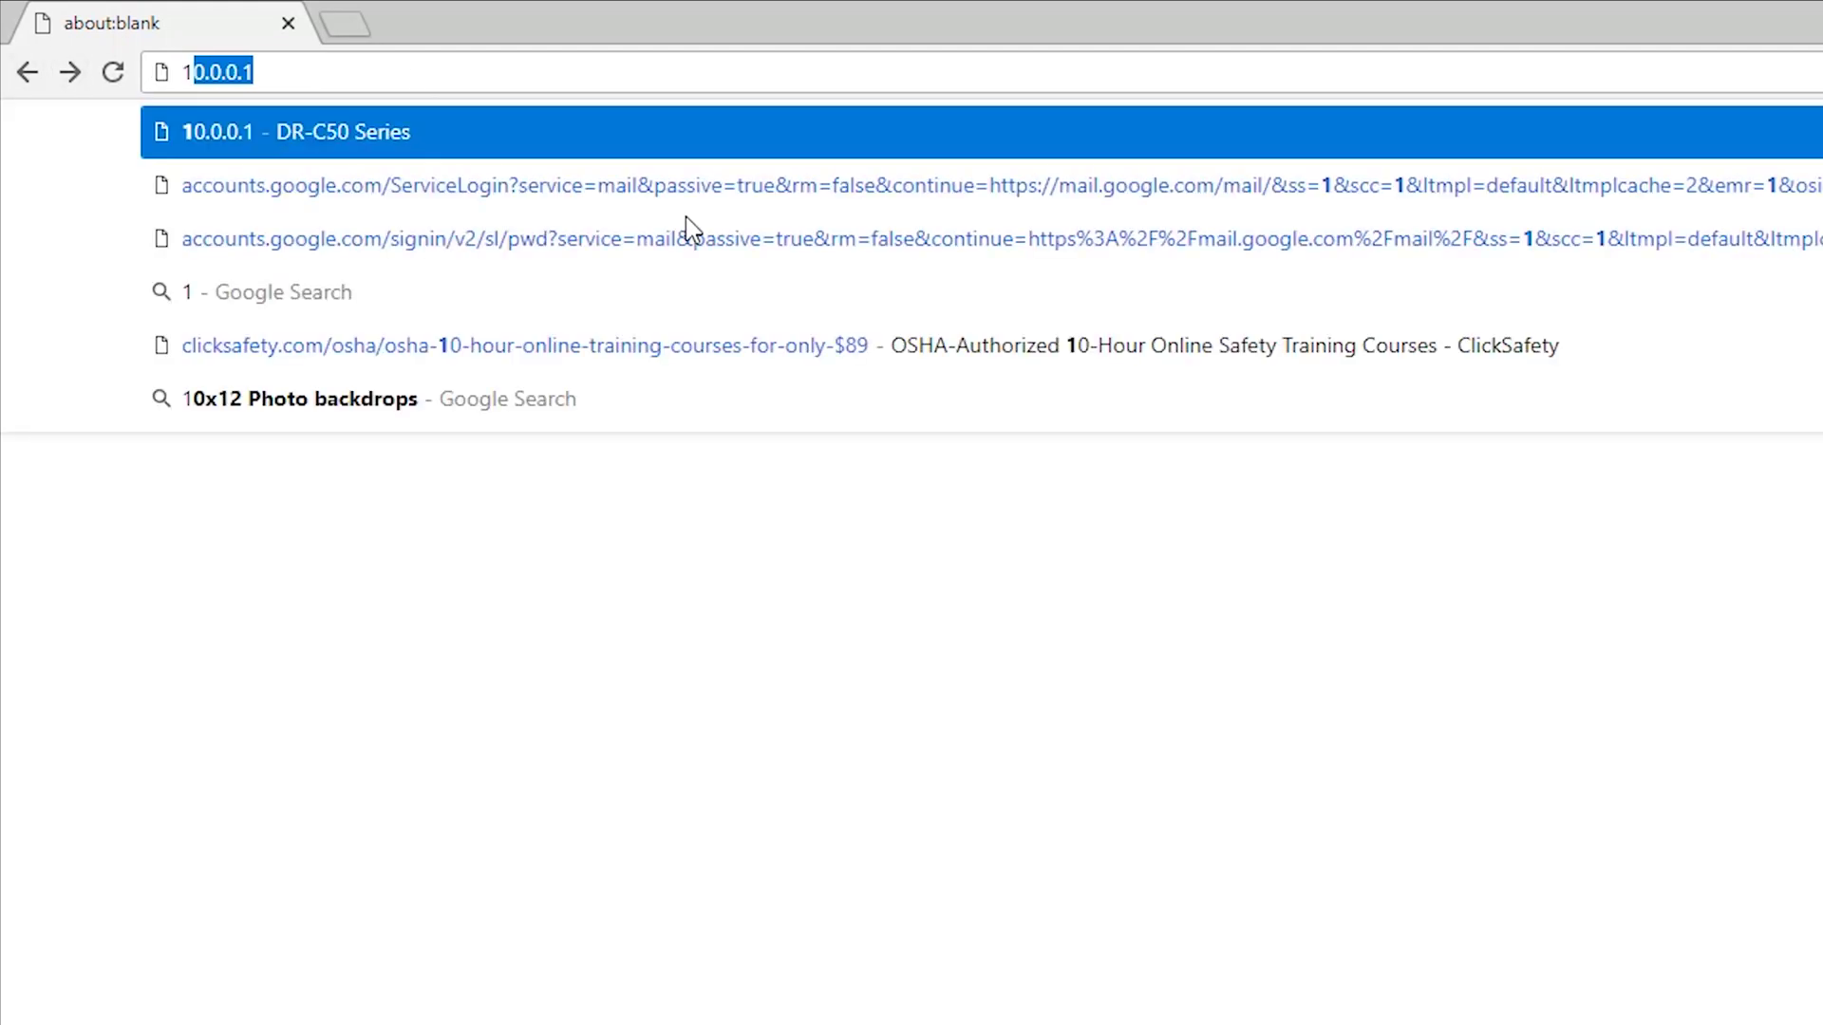
# Step: Enter the DR-C50 address 10.0.0.1 in Chrome's address bar
pyautogui.write('.0.0.')
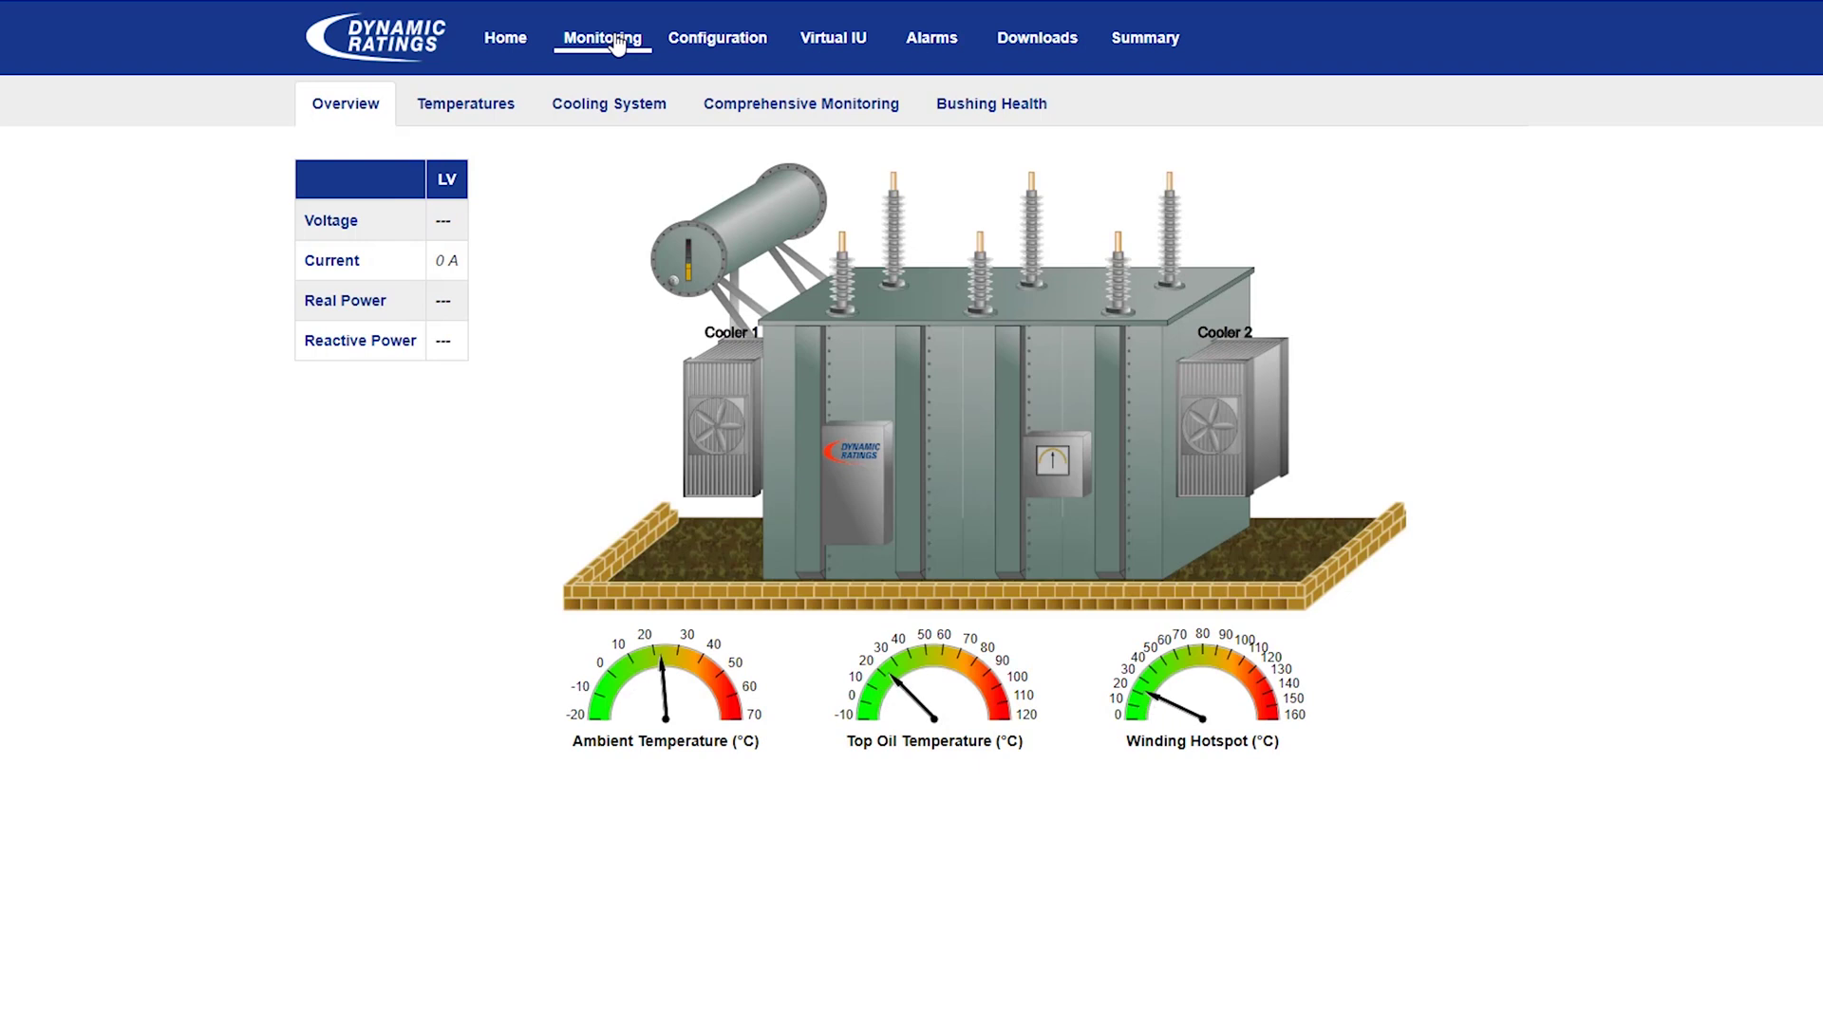
# Step: Review the Temperatures and Cooling System pages, then the Comprehensive Monitoring Insulation Aging data
pyautogui.click(465, 115)
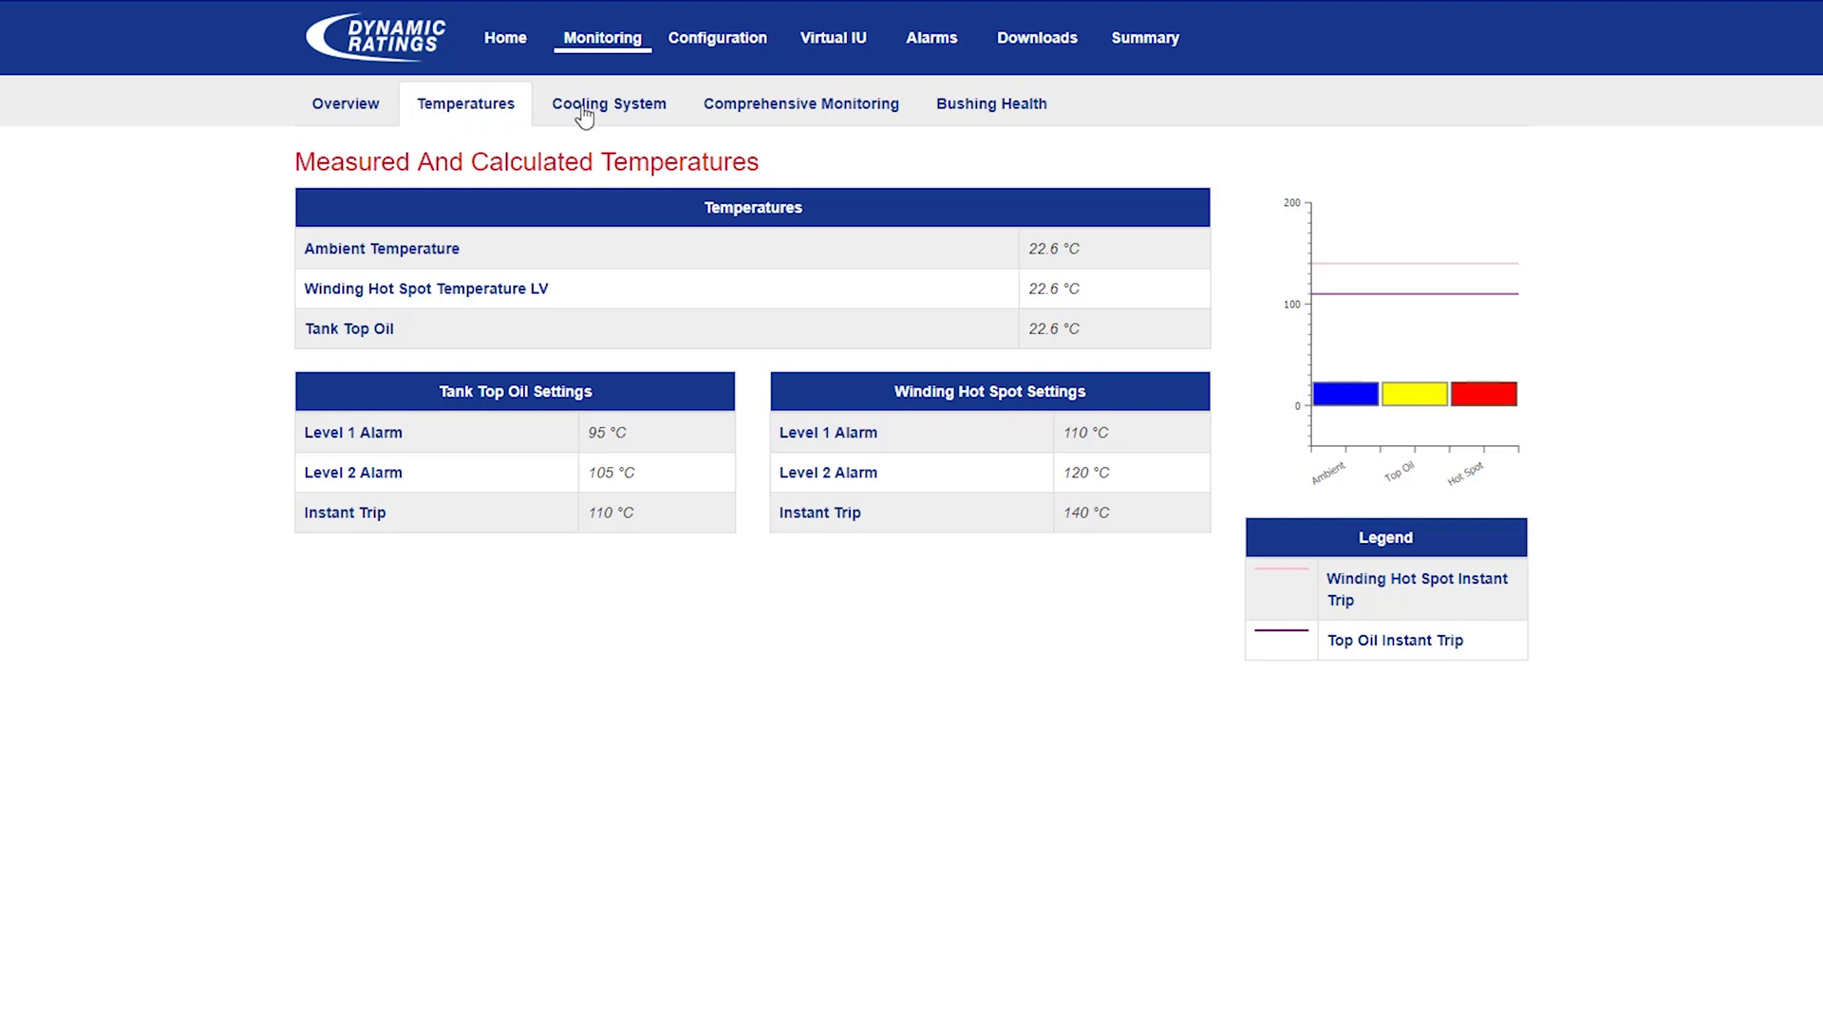
pyautogui.click(543, 115)
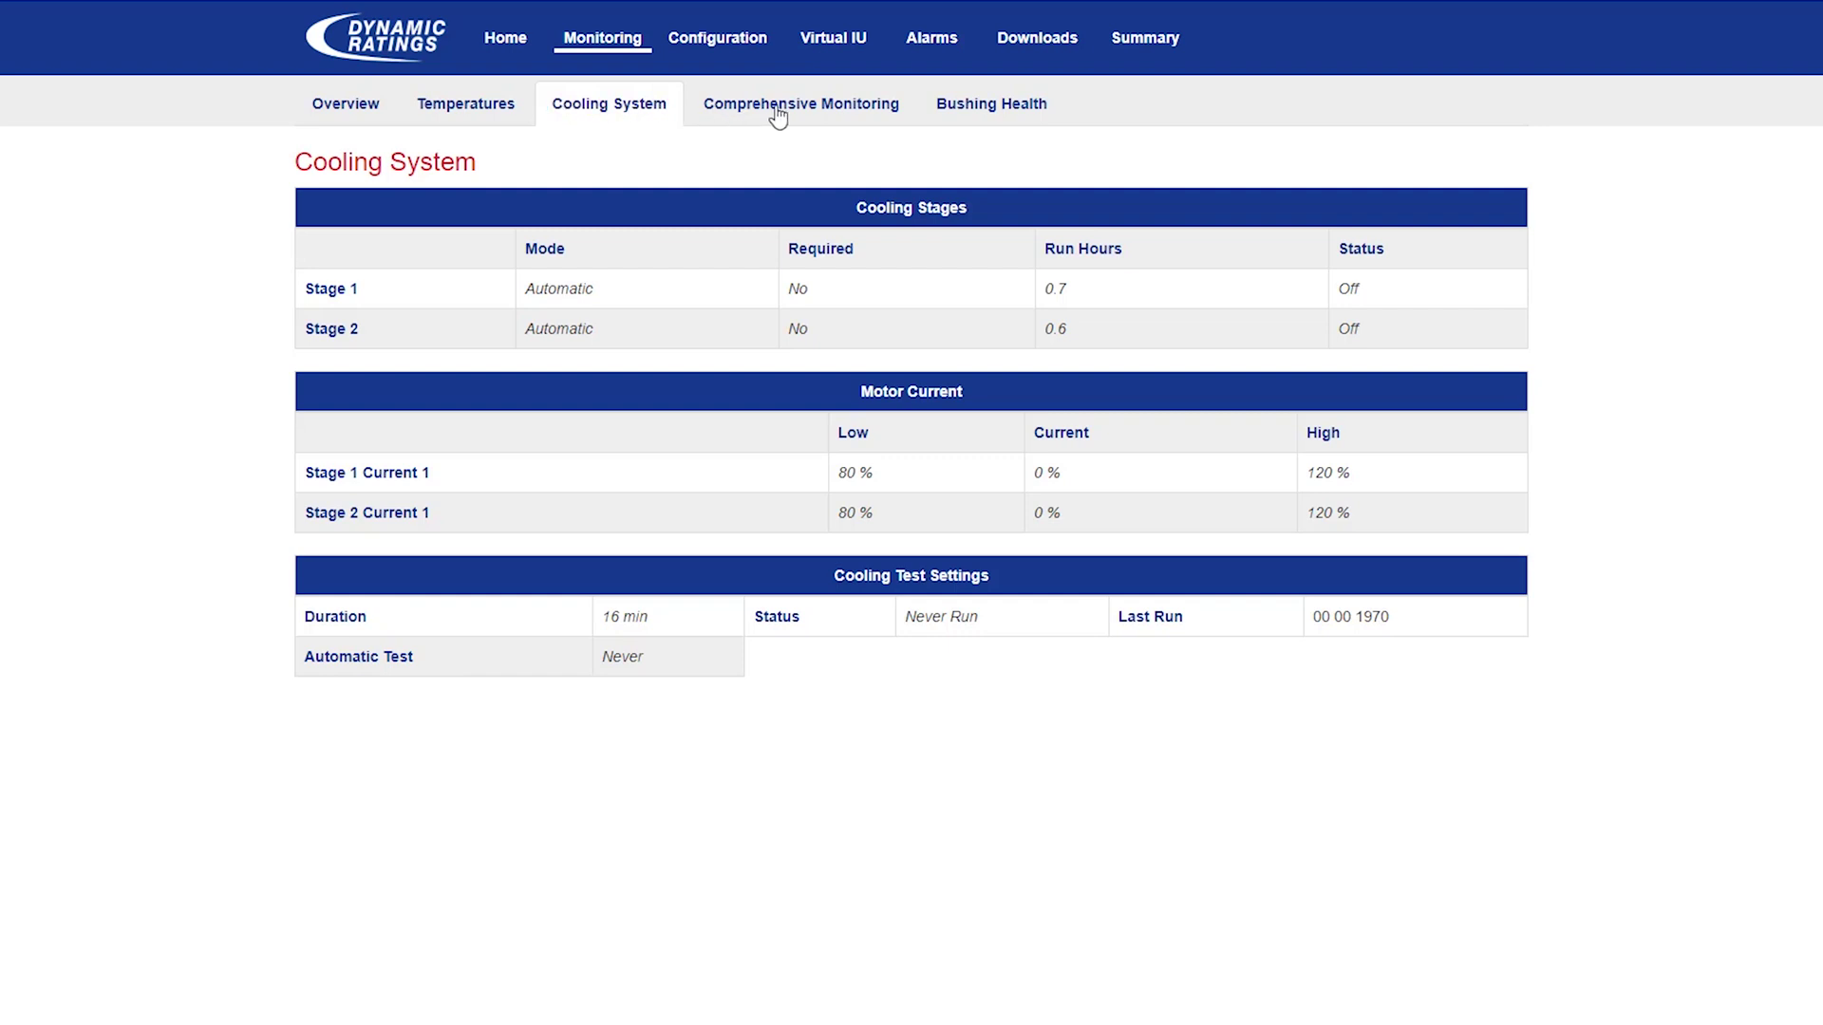
pyautogui.click(745, 124)
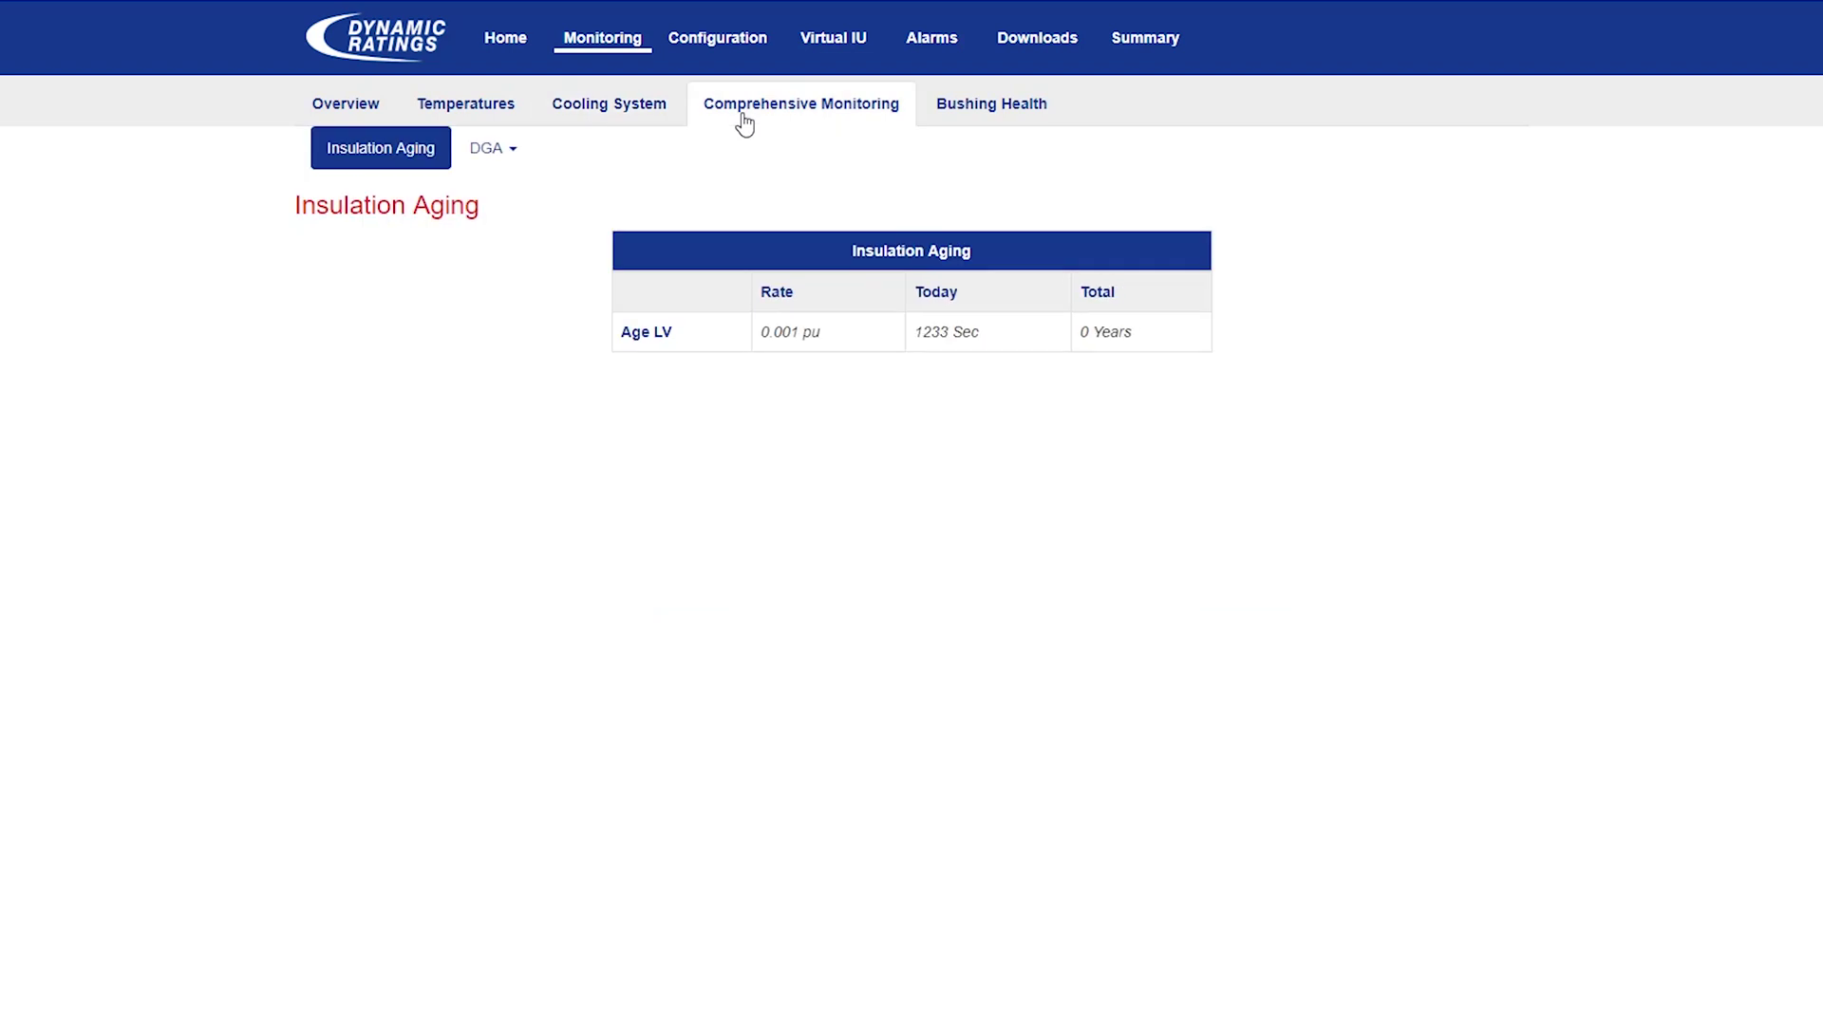
pyautogui.click(498, 154)
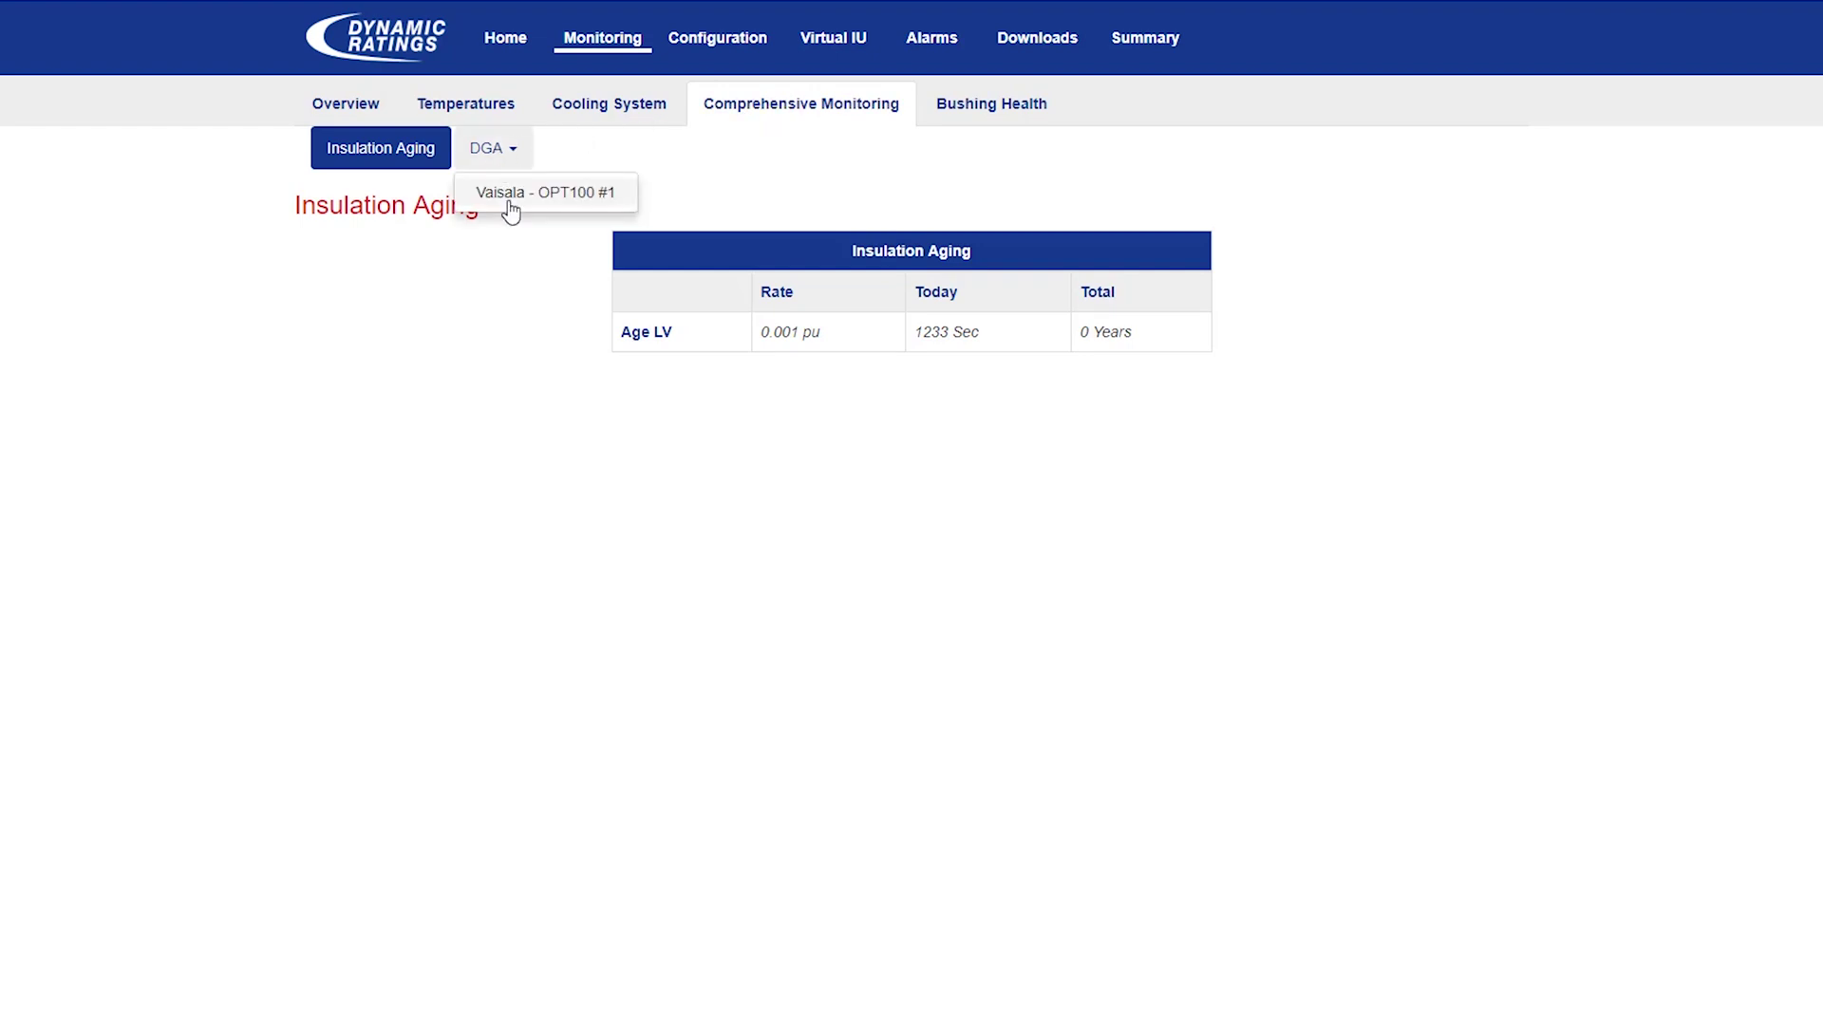
# Step: Show the Vaisala OPT100 #1 dissolved gas readings, then the Bushing Monitoring data
pyautogui.click(510, 199)
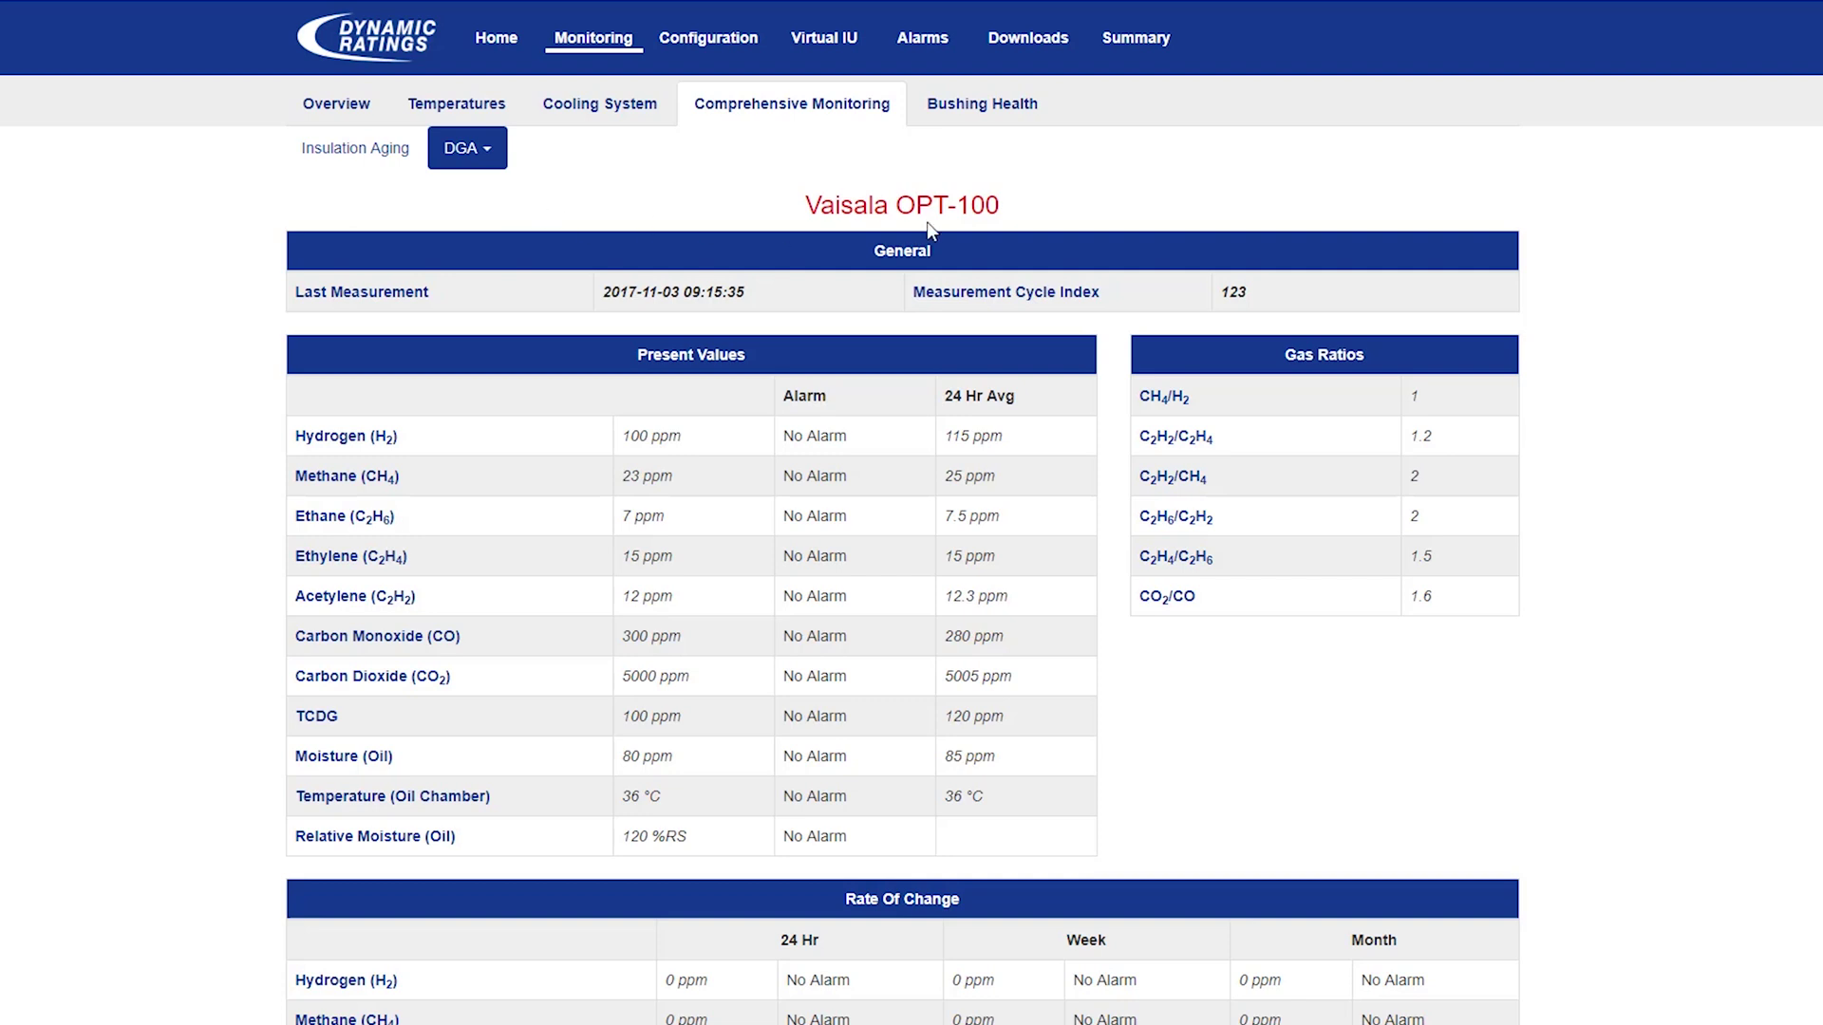
pyautogui.click(988, 112)
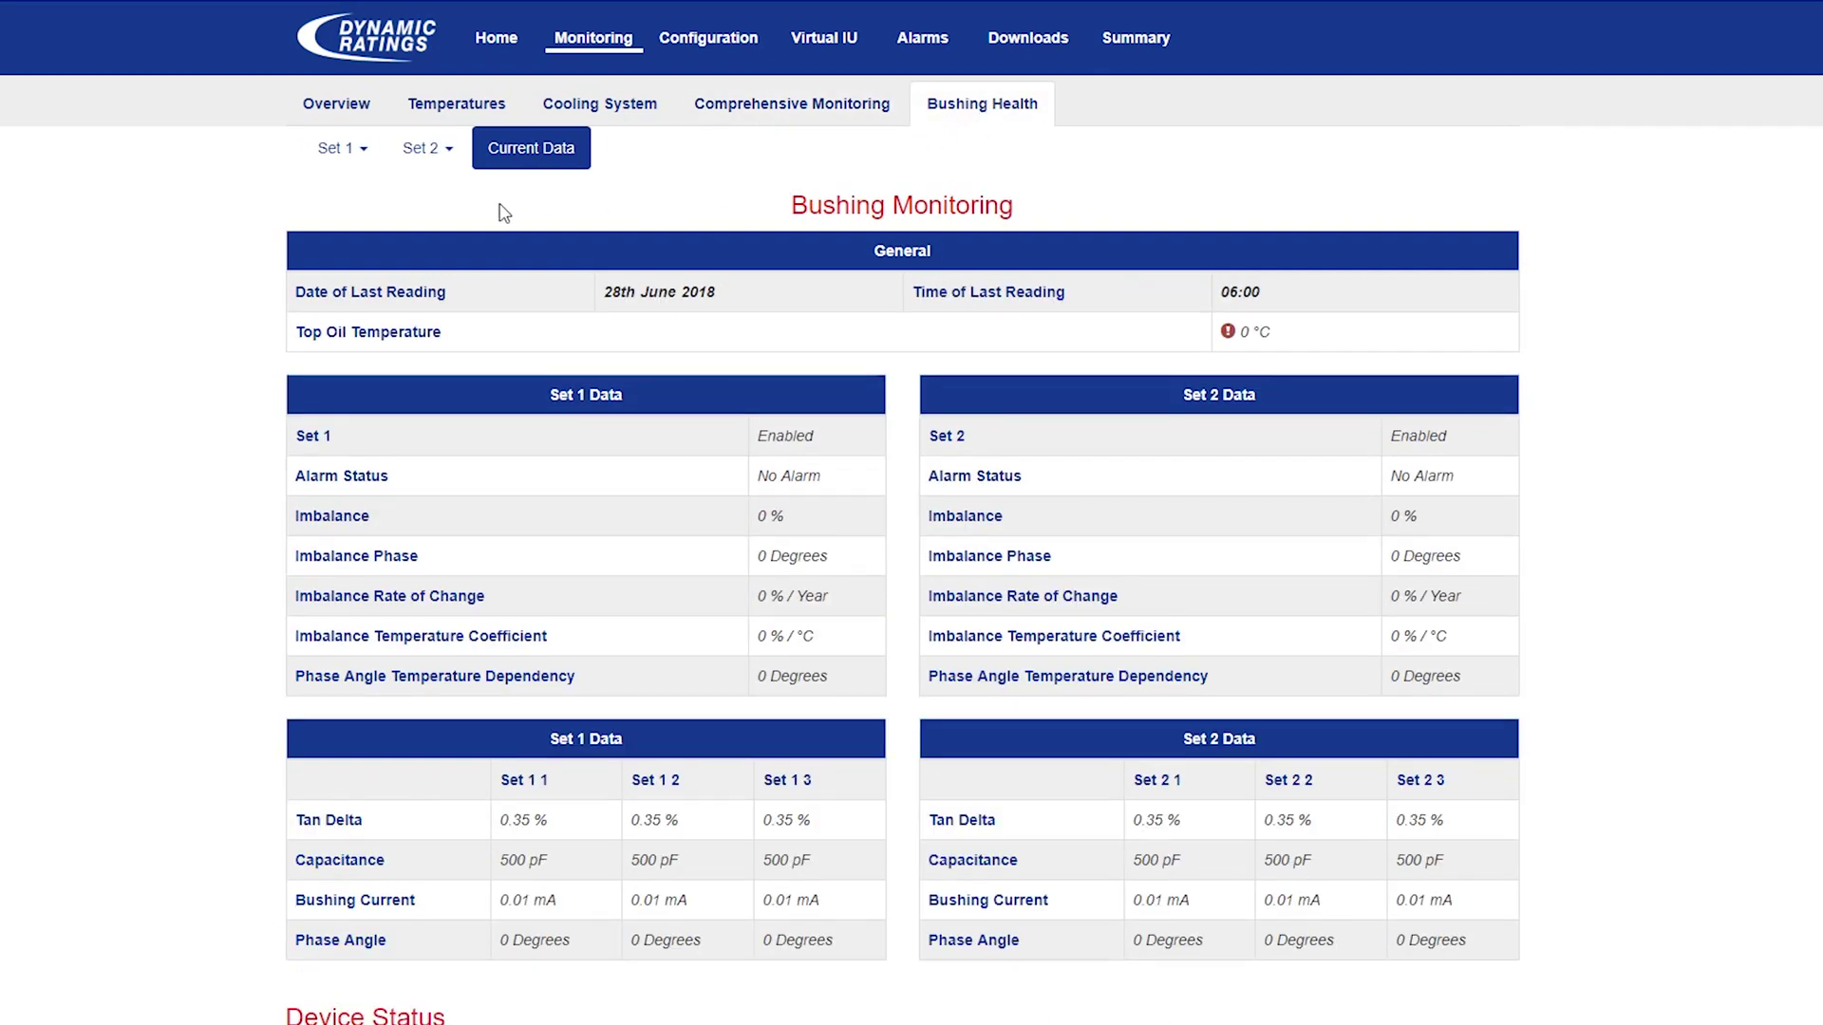
# Step: Show Set 1's imbalance polar diagram, then switch Set 1 to its trend chart
pyautogui.click(365, 152)
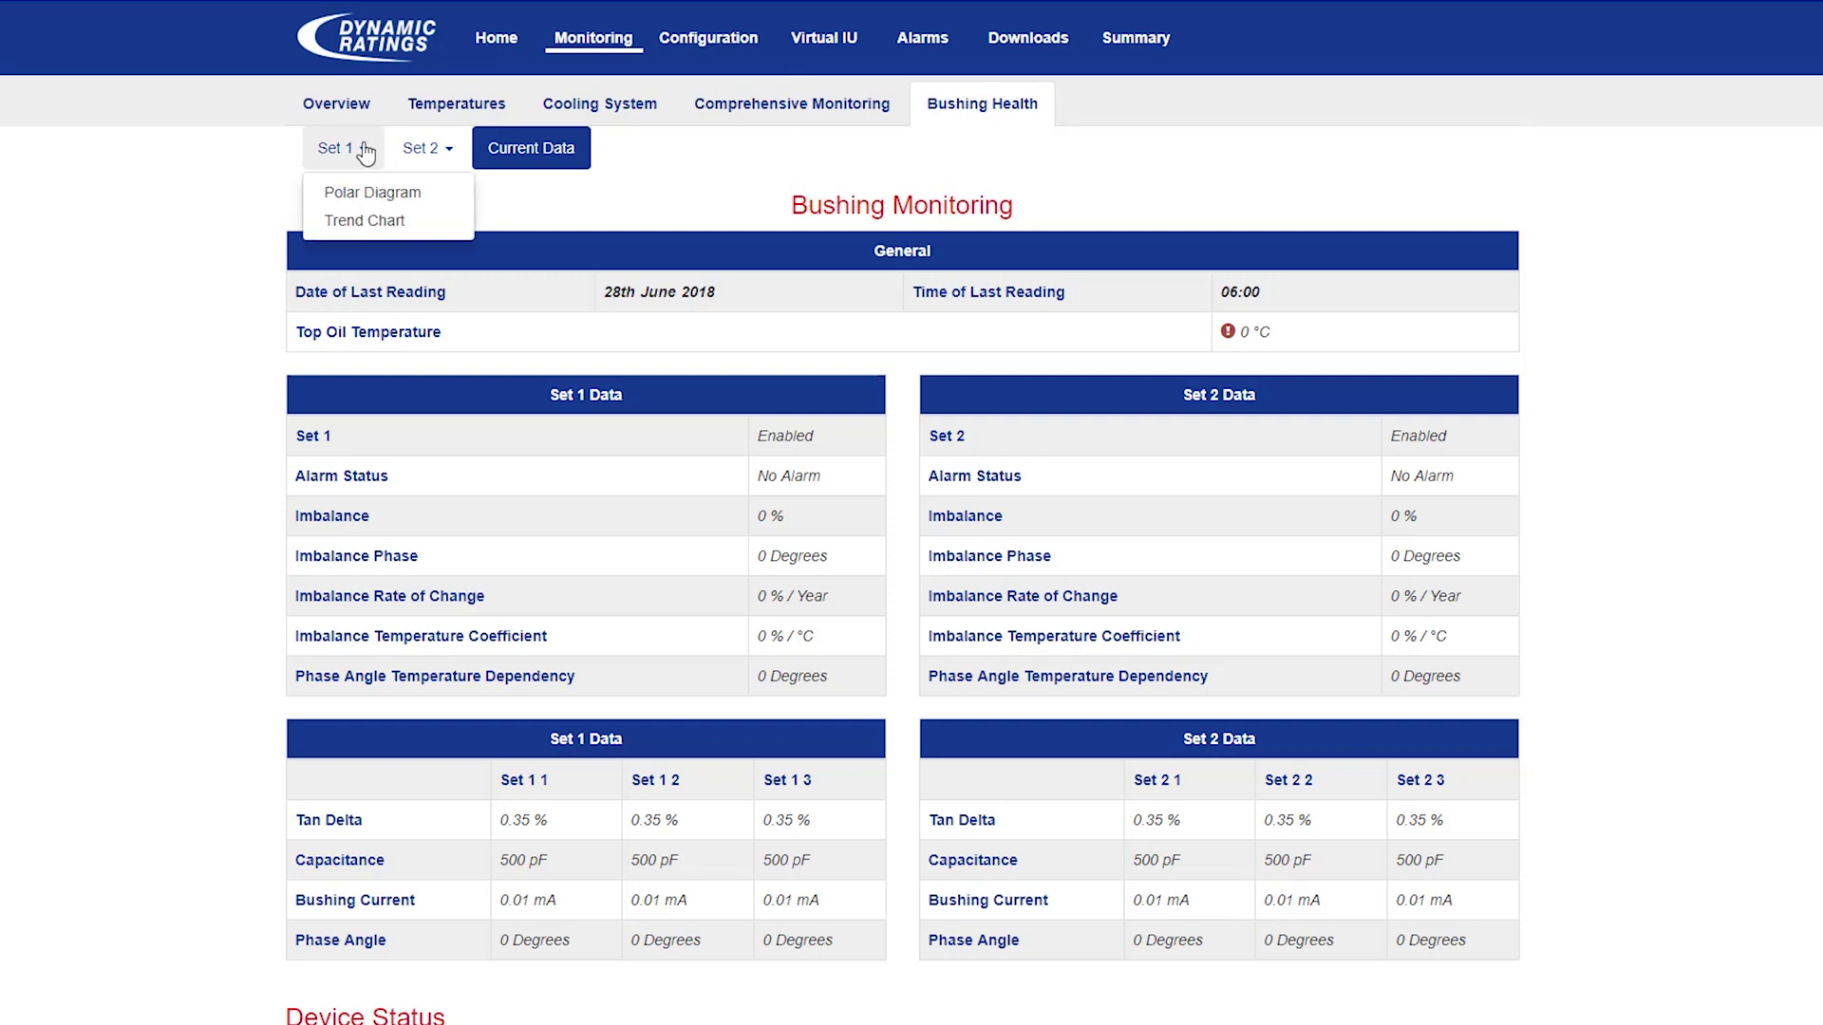
pyautogui.click(422, 202)
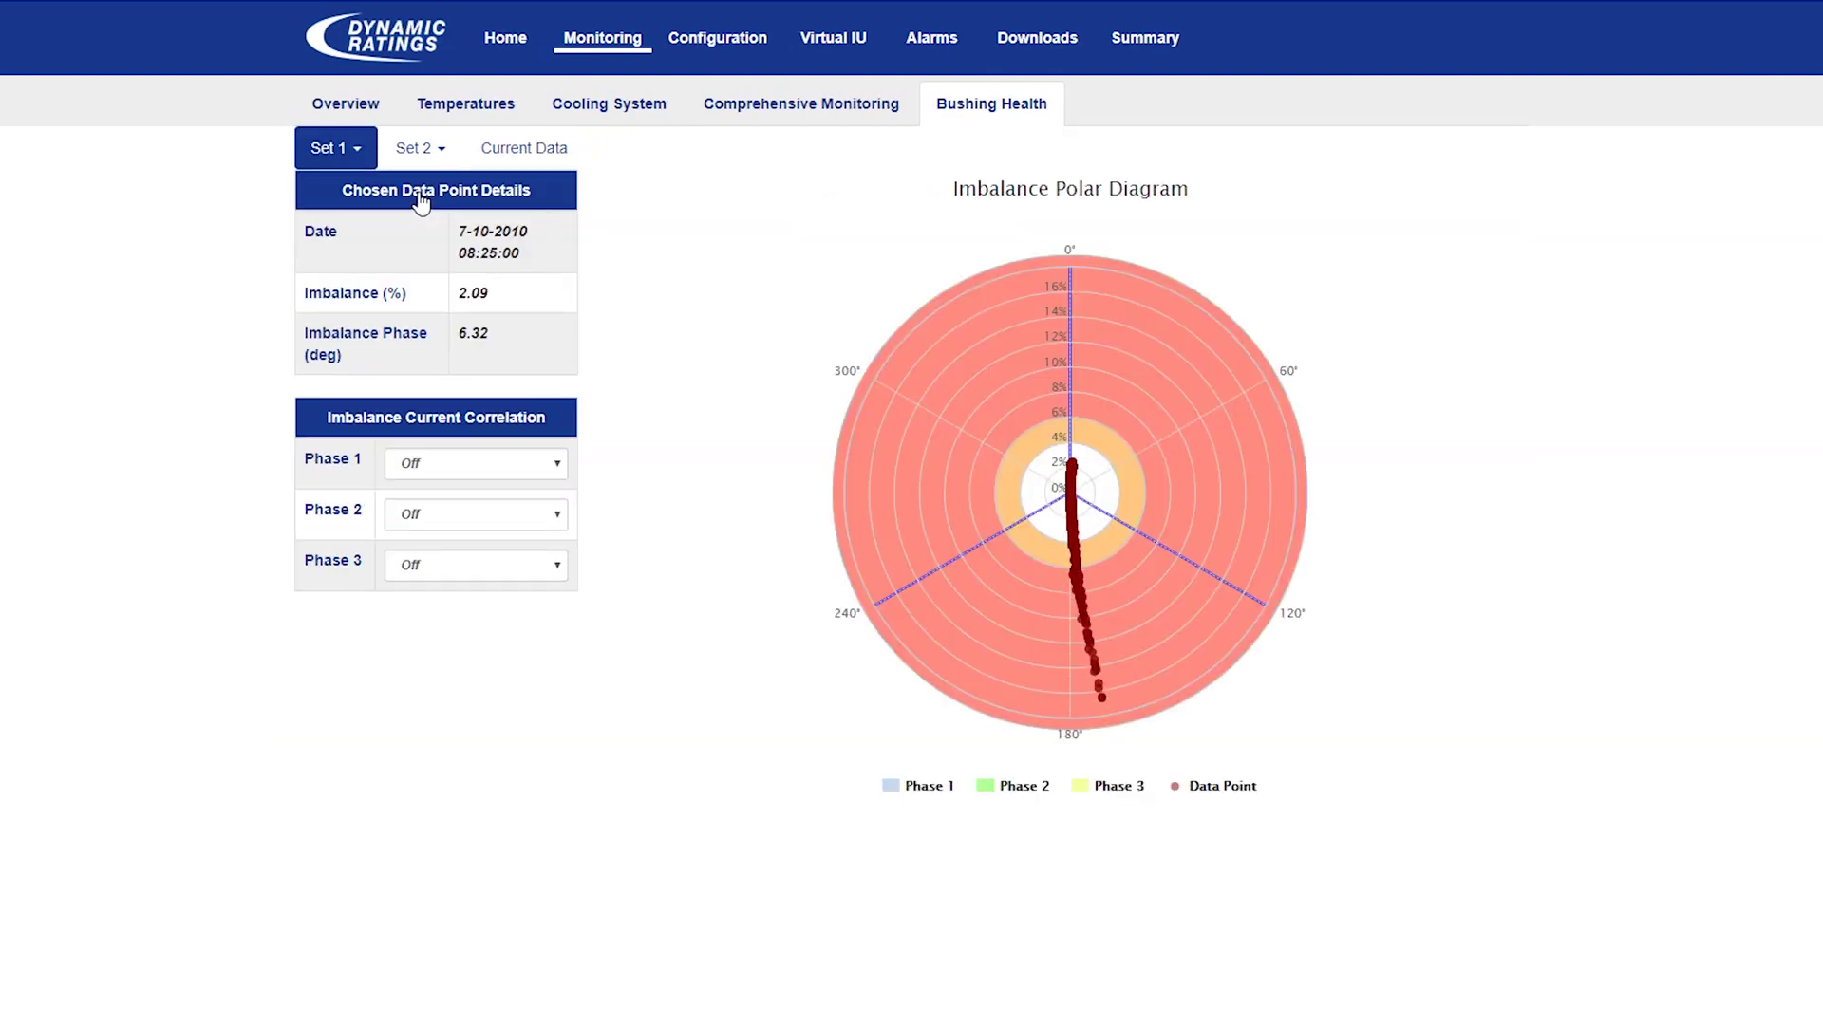
pyautogui.click(363, 159)
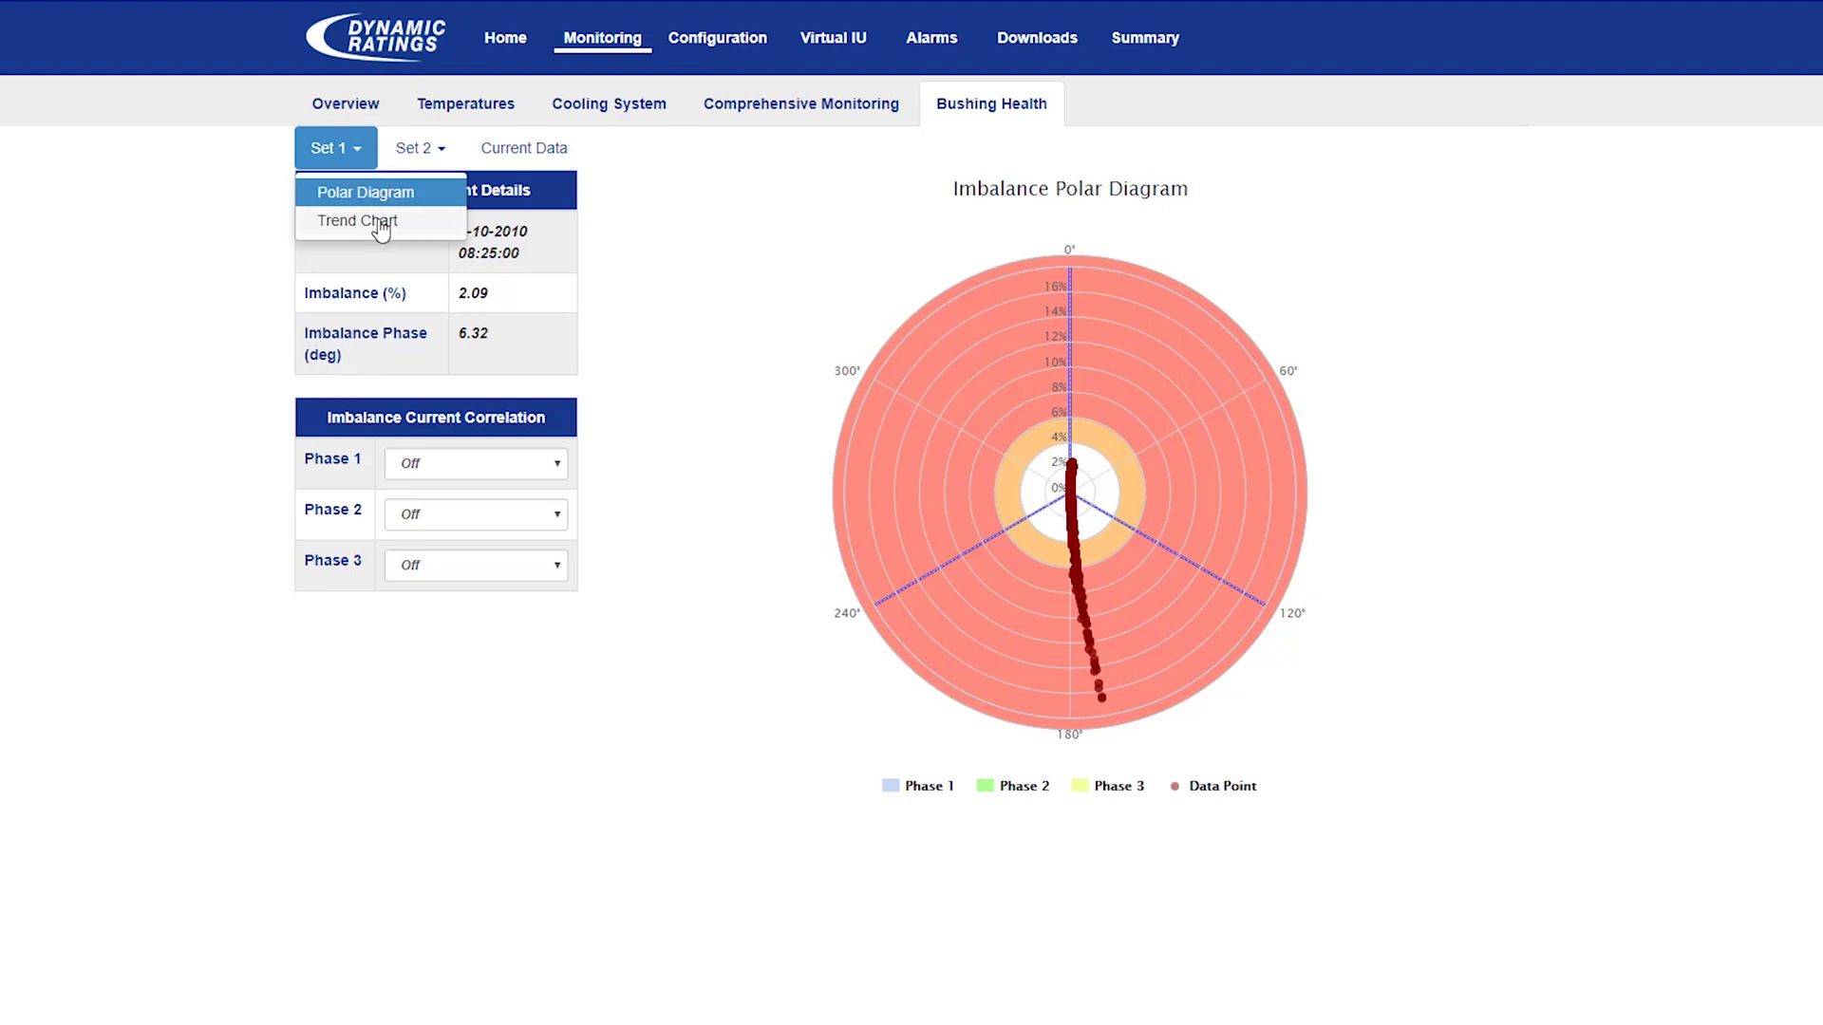
pyautogui.click(379, 224)
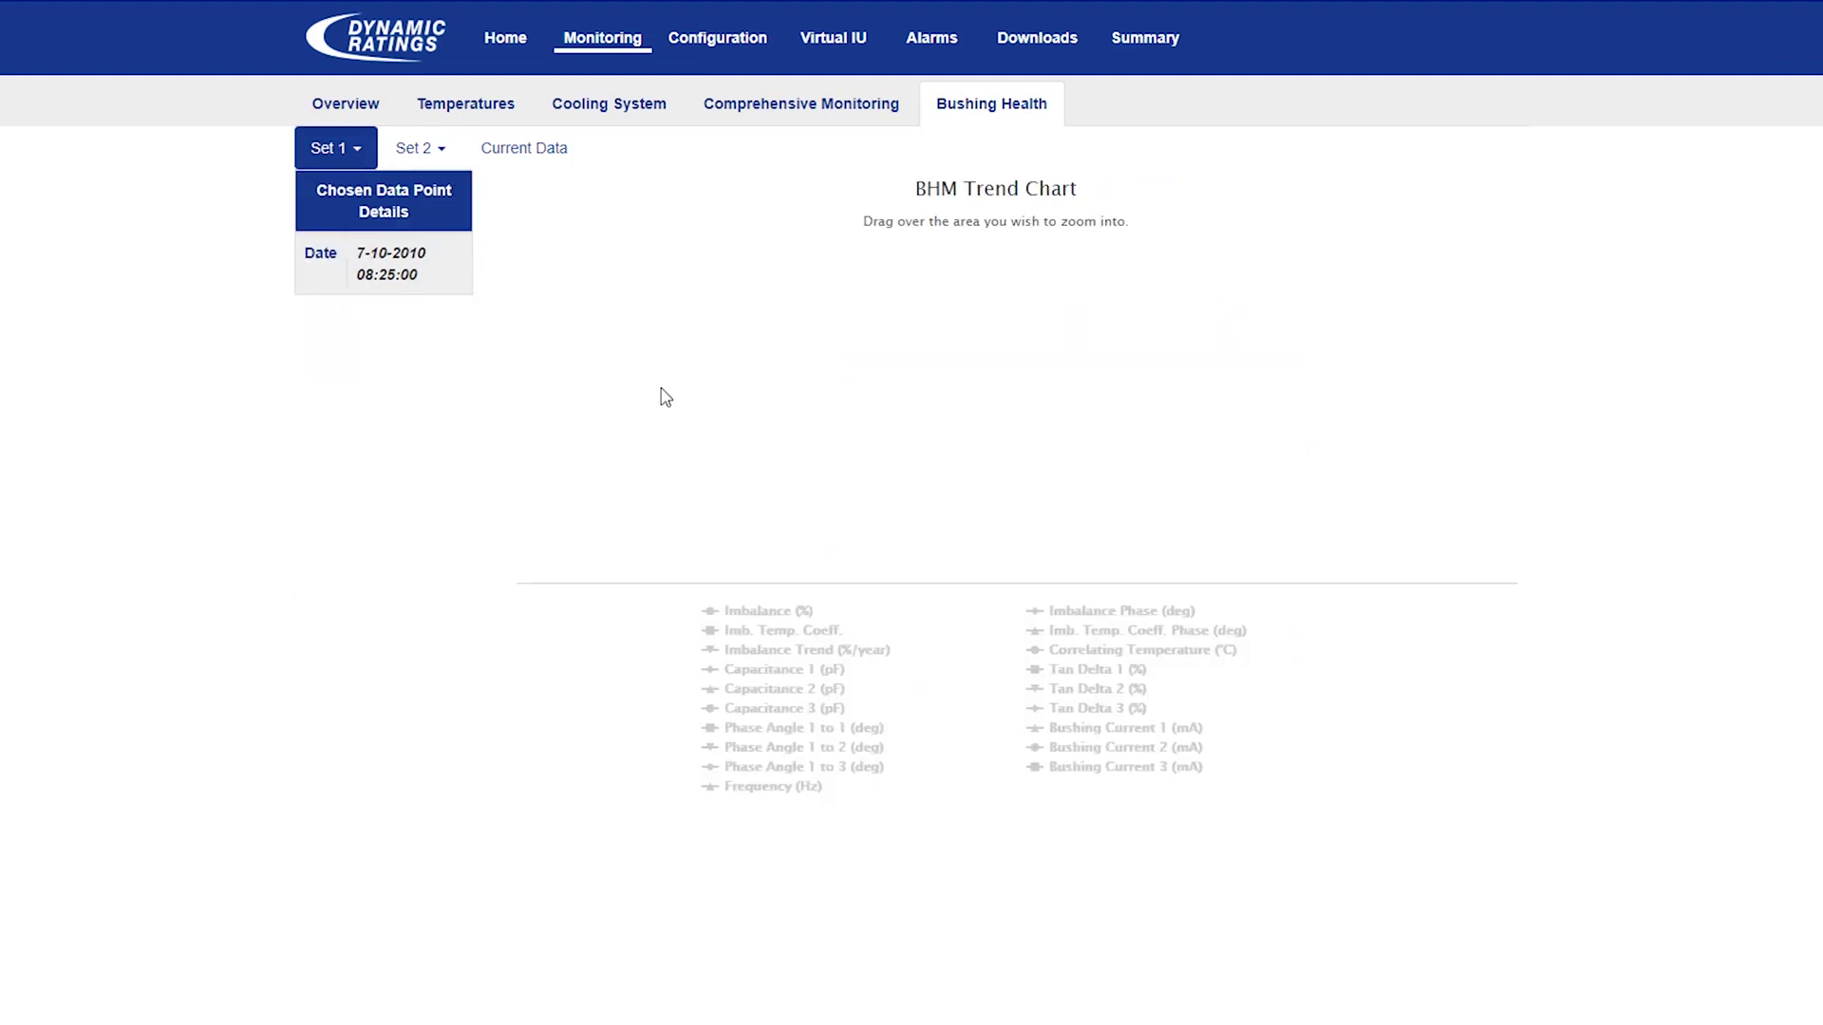
# Step: Plot all Set 1 trend series, from Imbalance (%) through capacitances and phase angles to Frequency (Hz)
pyautogui.click(761, 615)
pyautogui.click(764, 628)
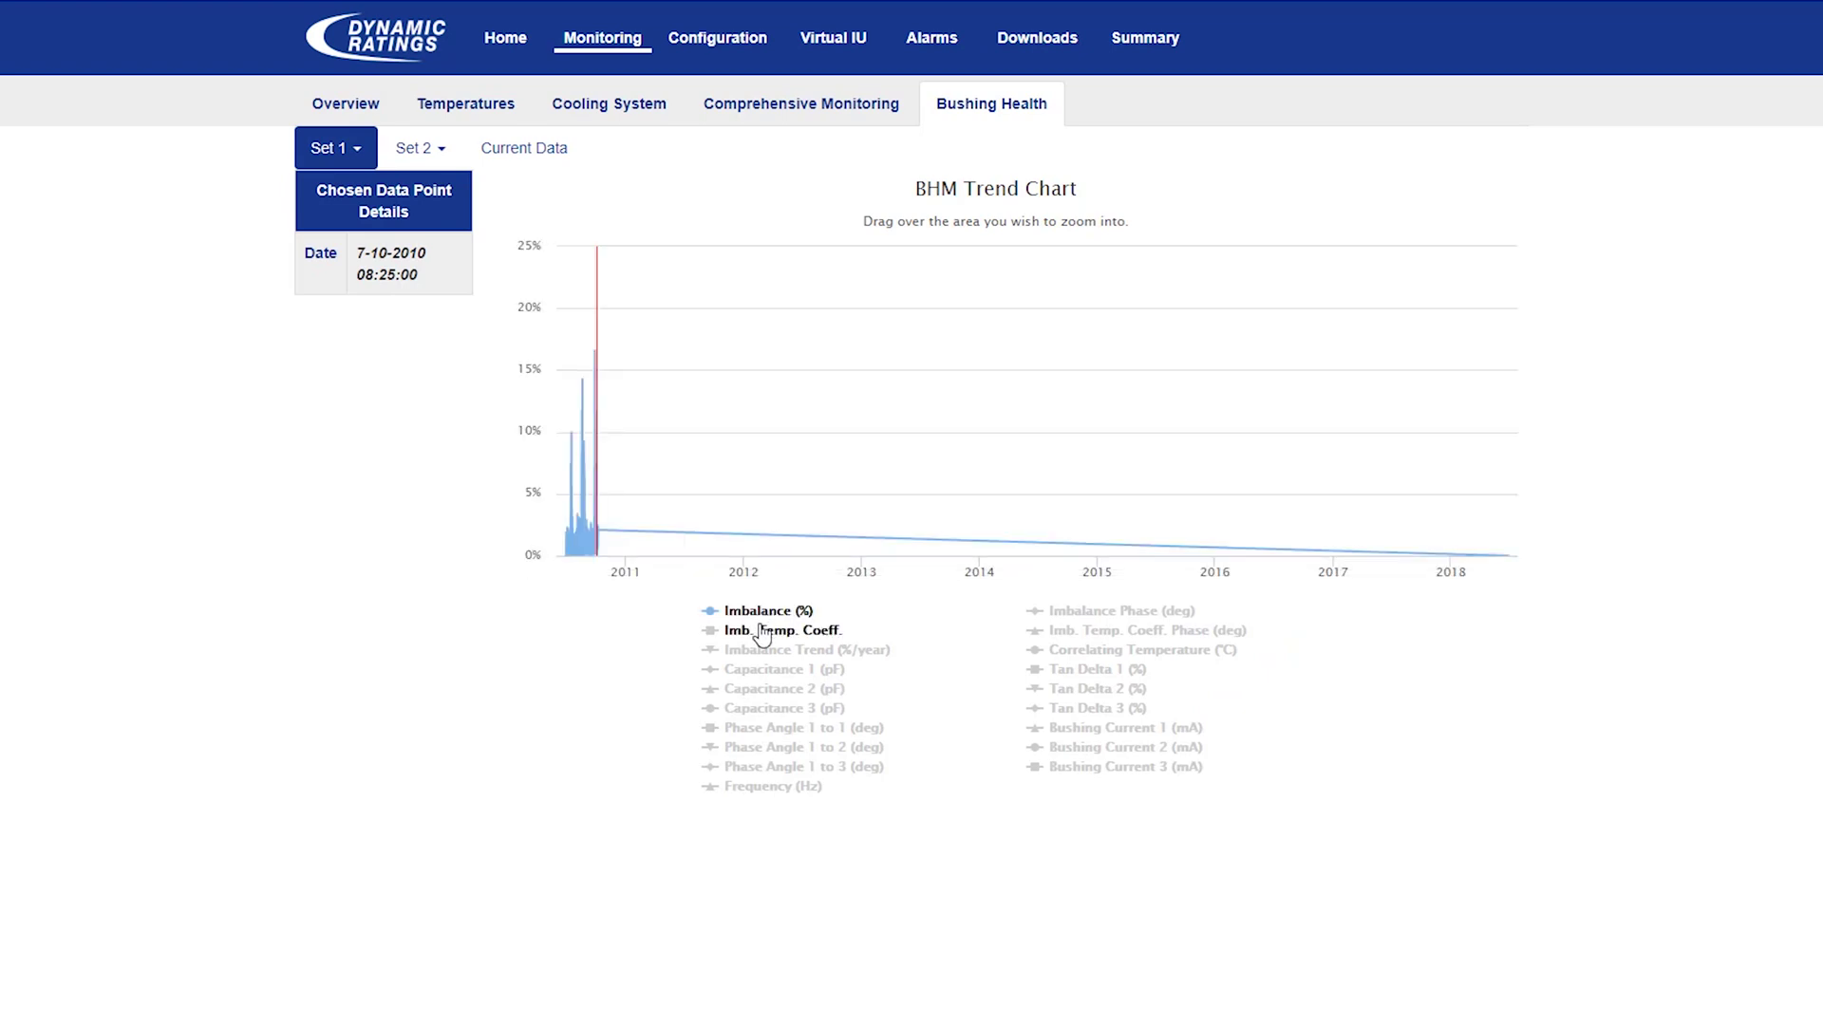
pyautogui.click(755, 652)
pyautogui.click(757, 671)
pyautogui.click(756, 690)
pyautogui.click(754, 710)
pyautogui.click(754, 727)
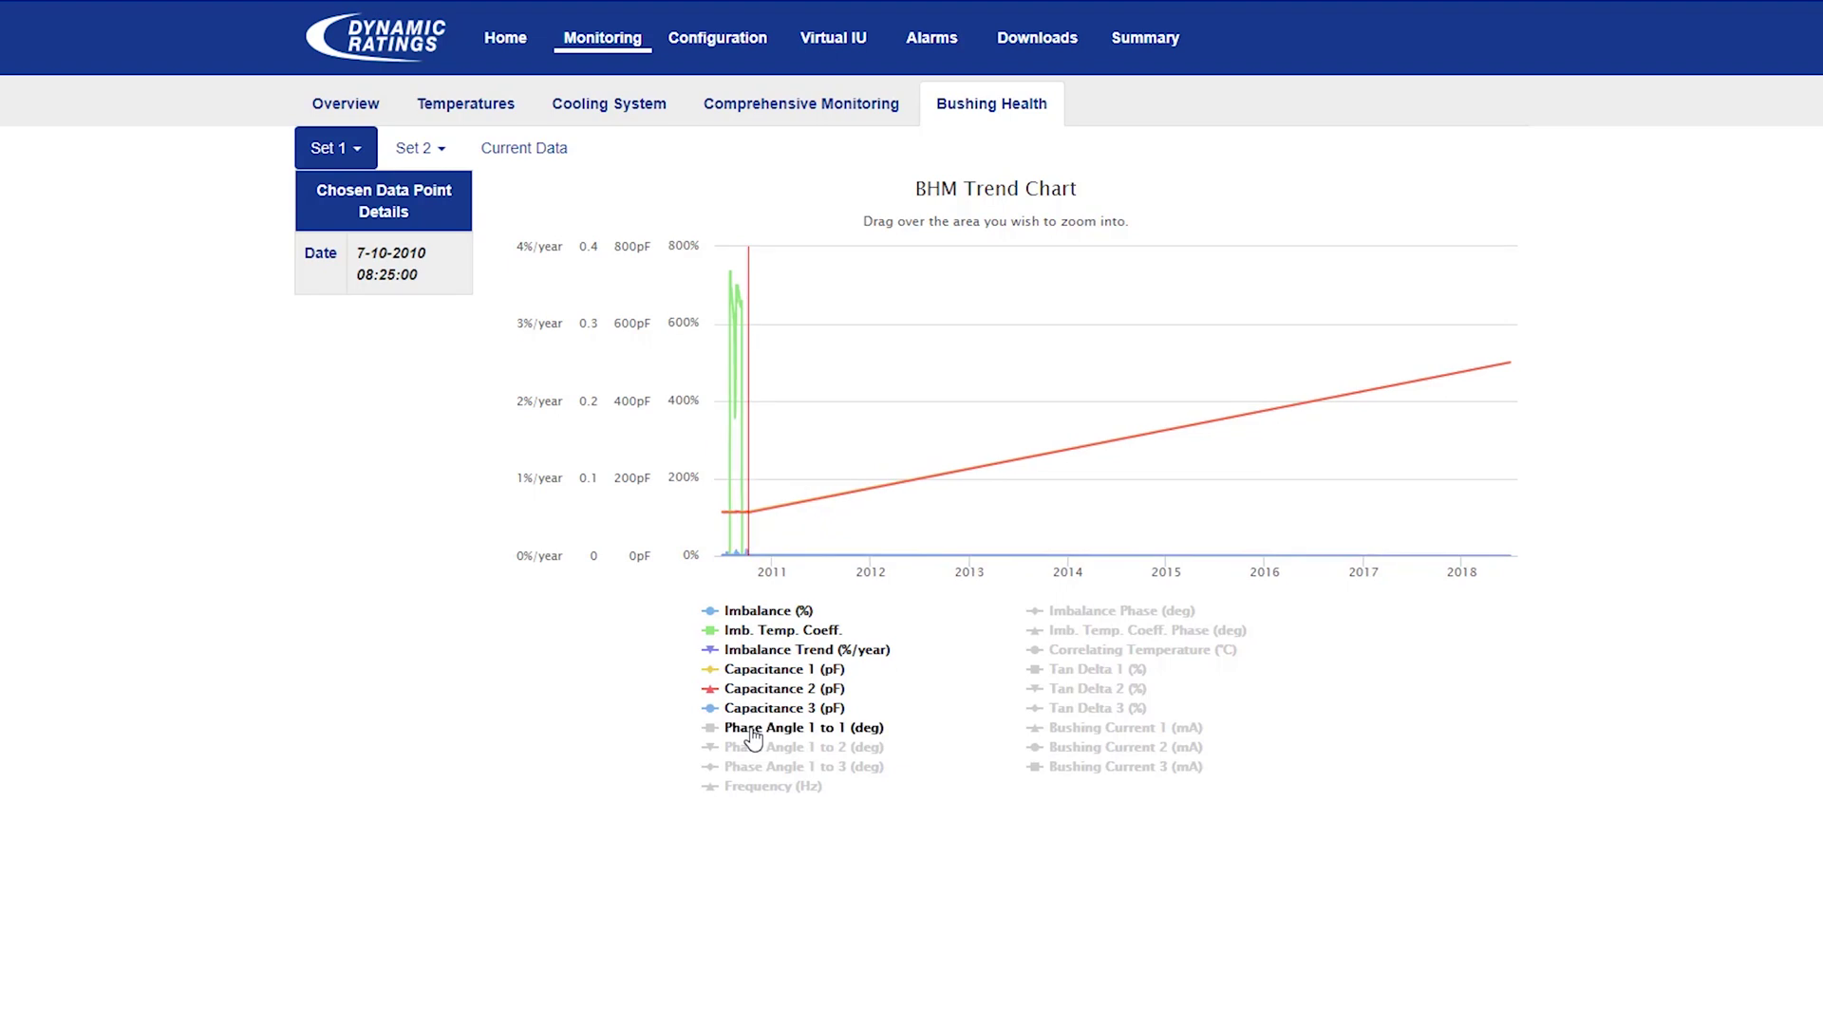
pyautogui.click(754, 748)
pyautogui.click(762, 768)
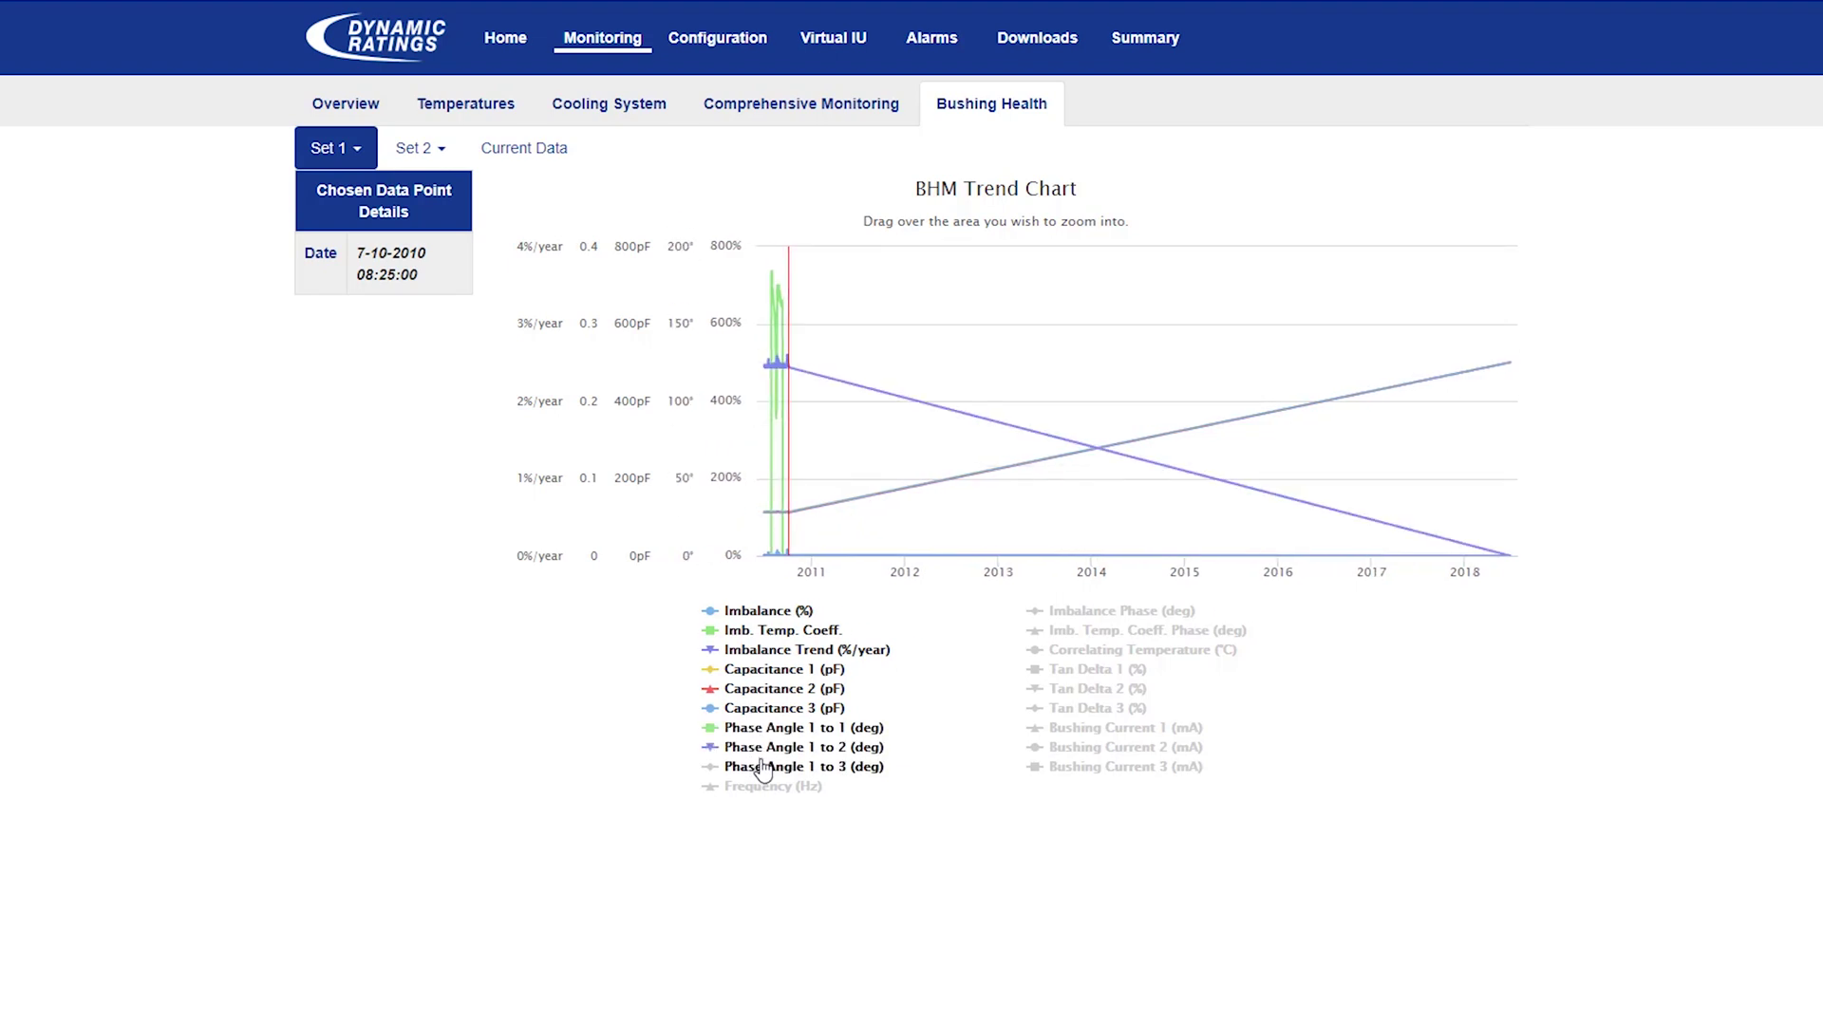
pyautogui.click(755, 786)
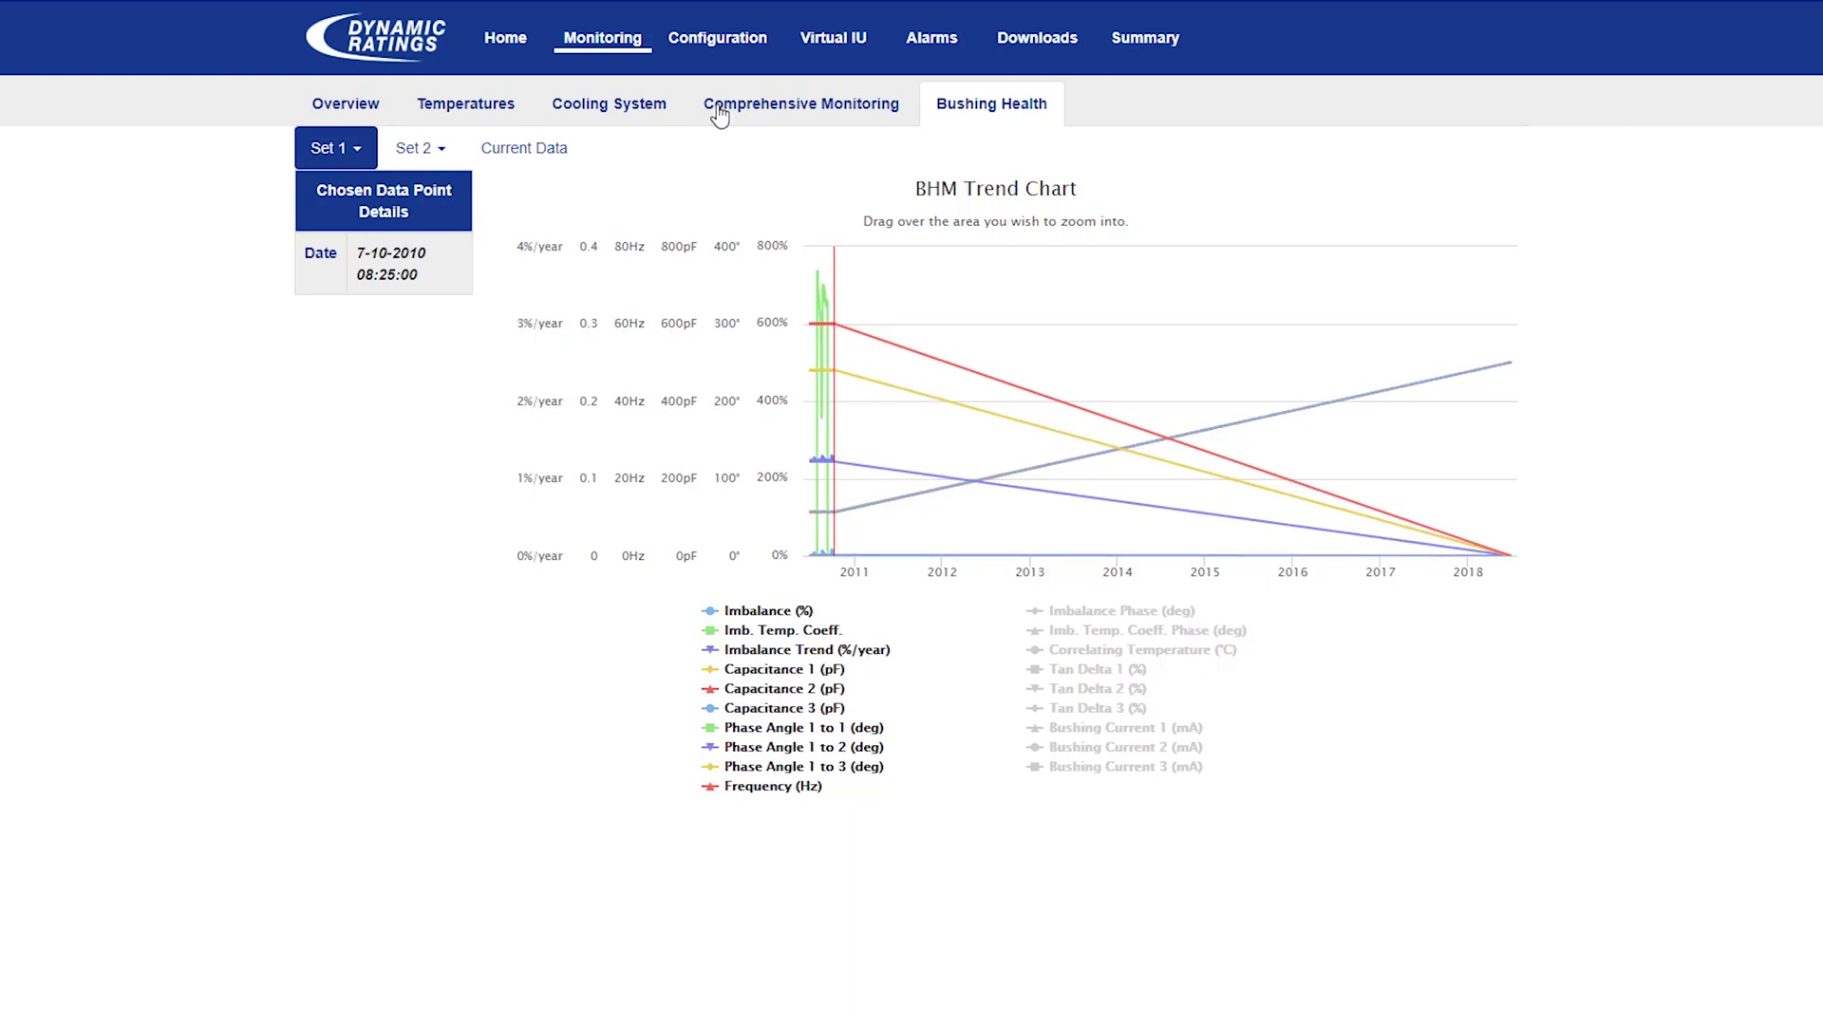
pyautogui.click(750, 48)
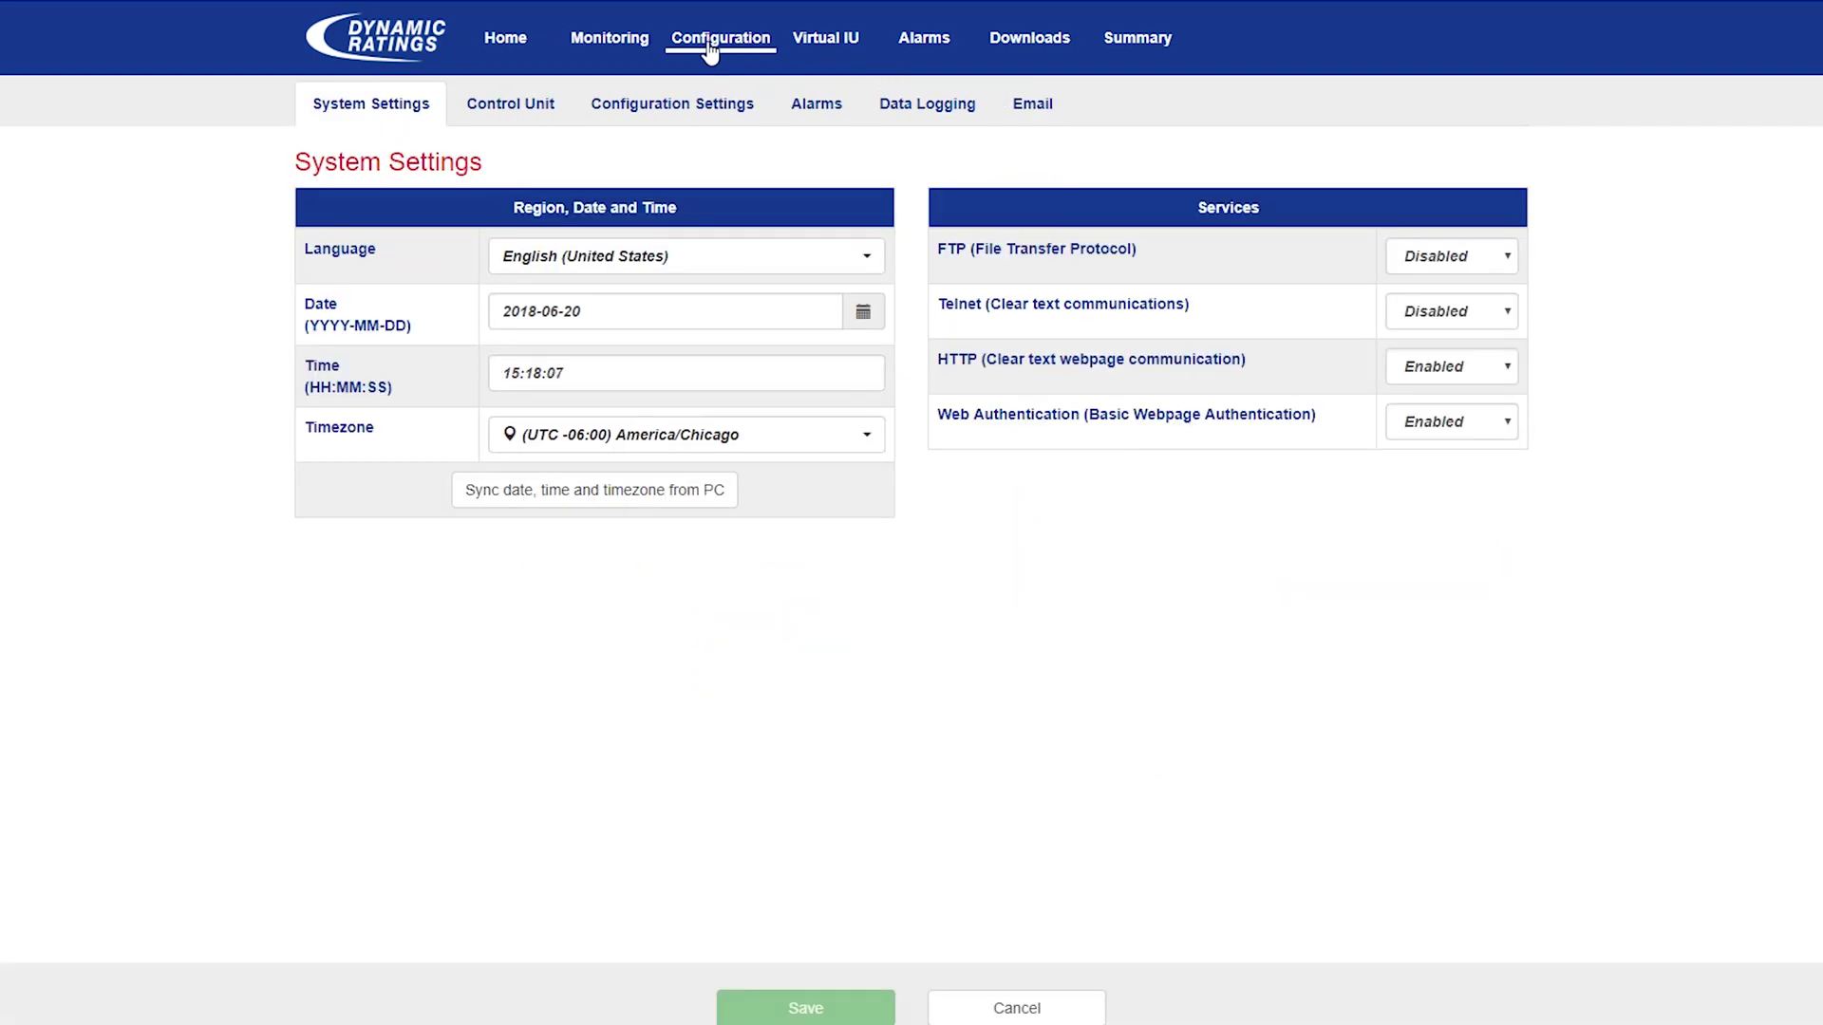
# Step: Bring up the Control Unit configuration and the CPU (Slot CPU) module's Ethernet settings
pyautogui.click(518, 106)
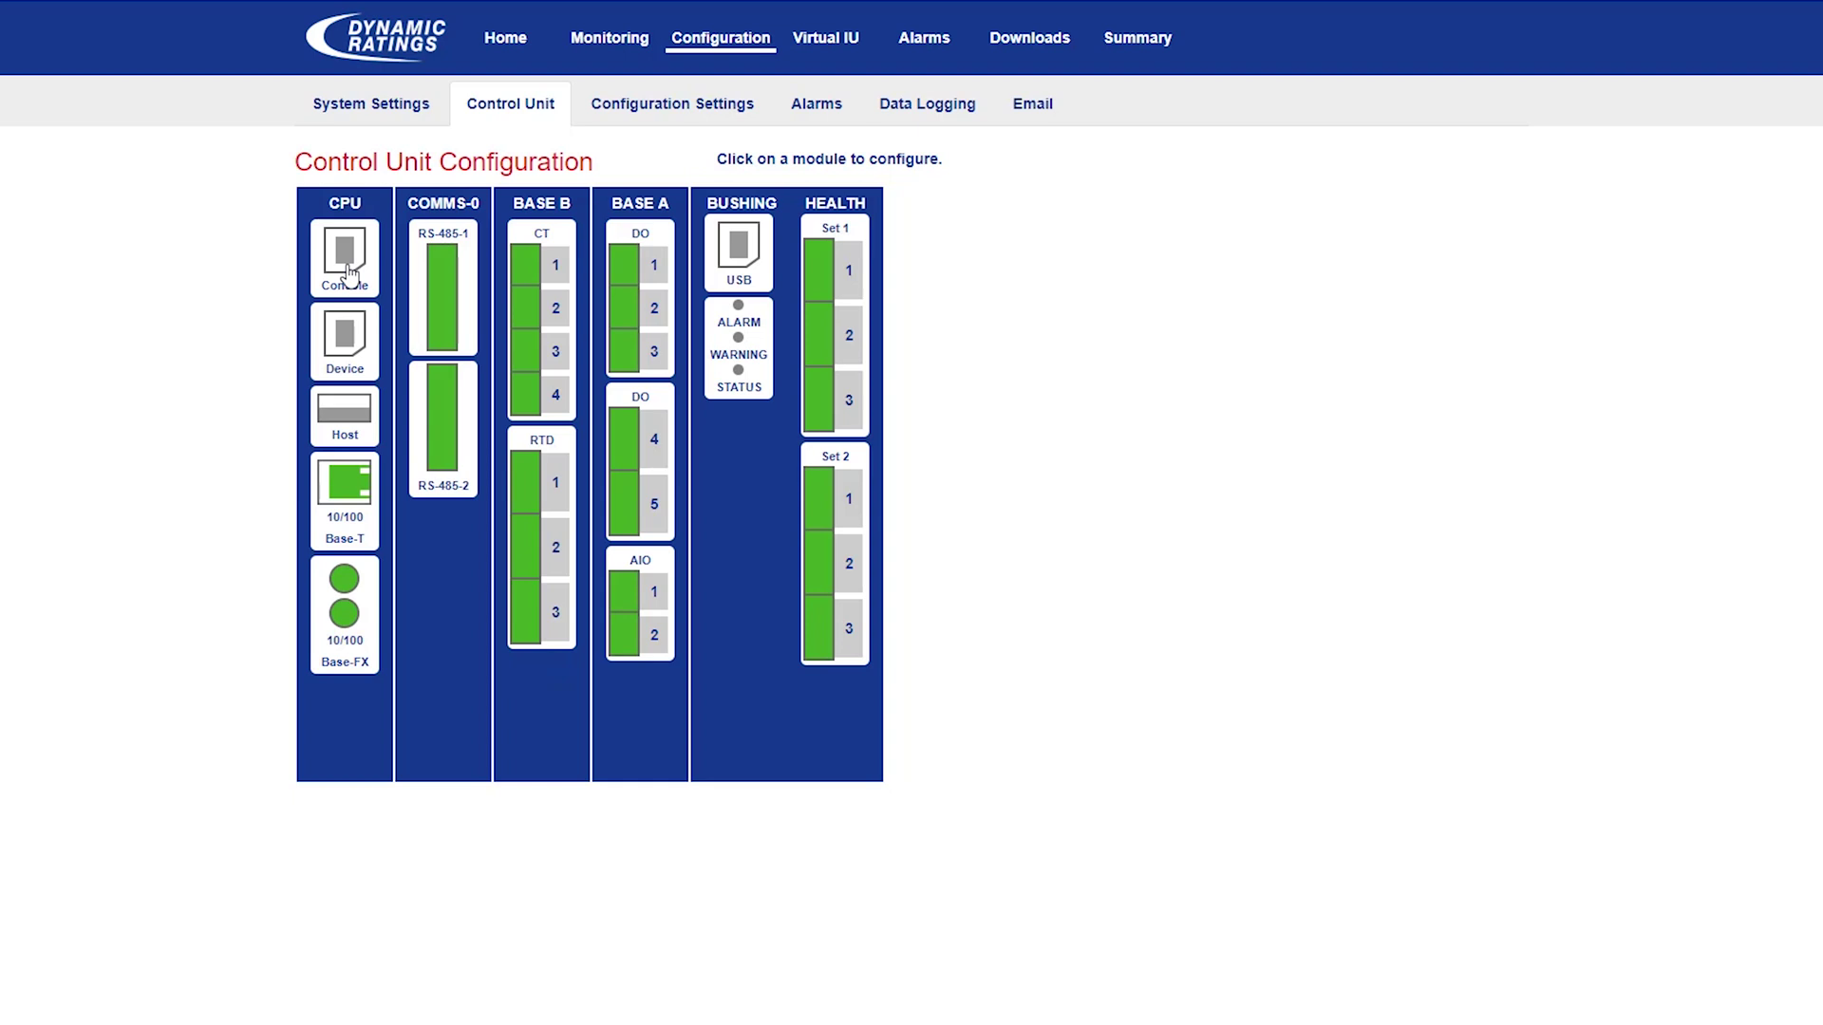
pyautogui.click(347, 272)
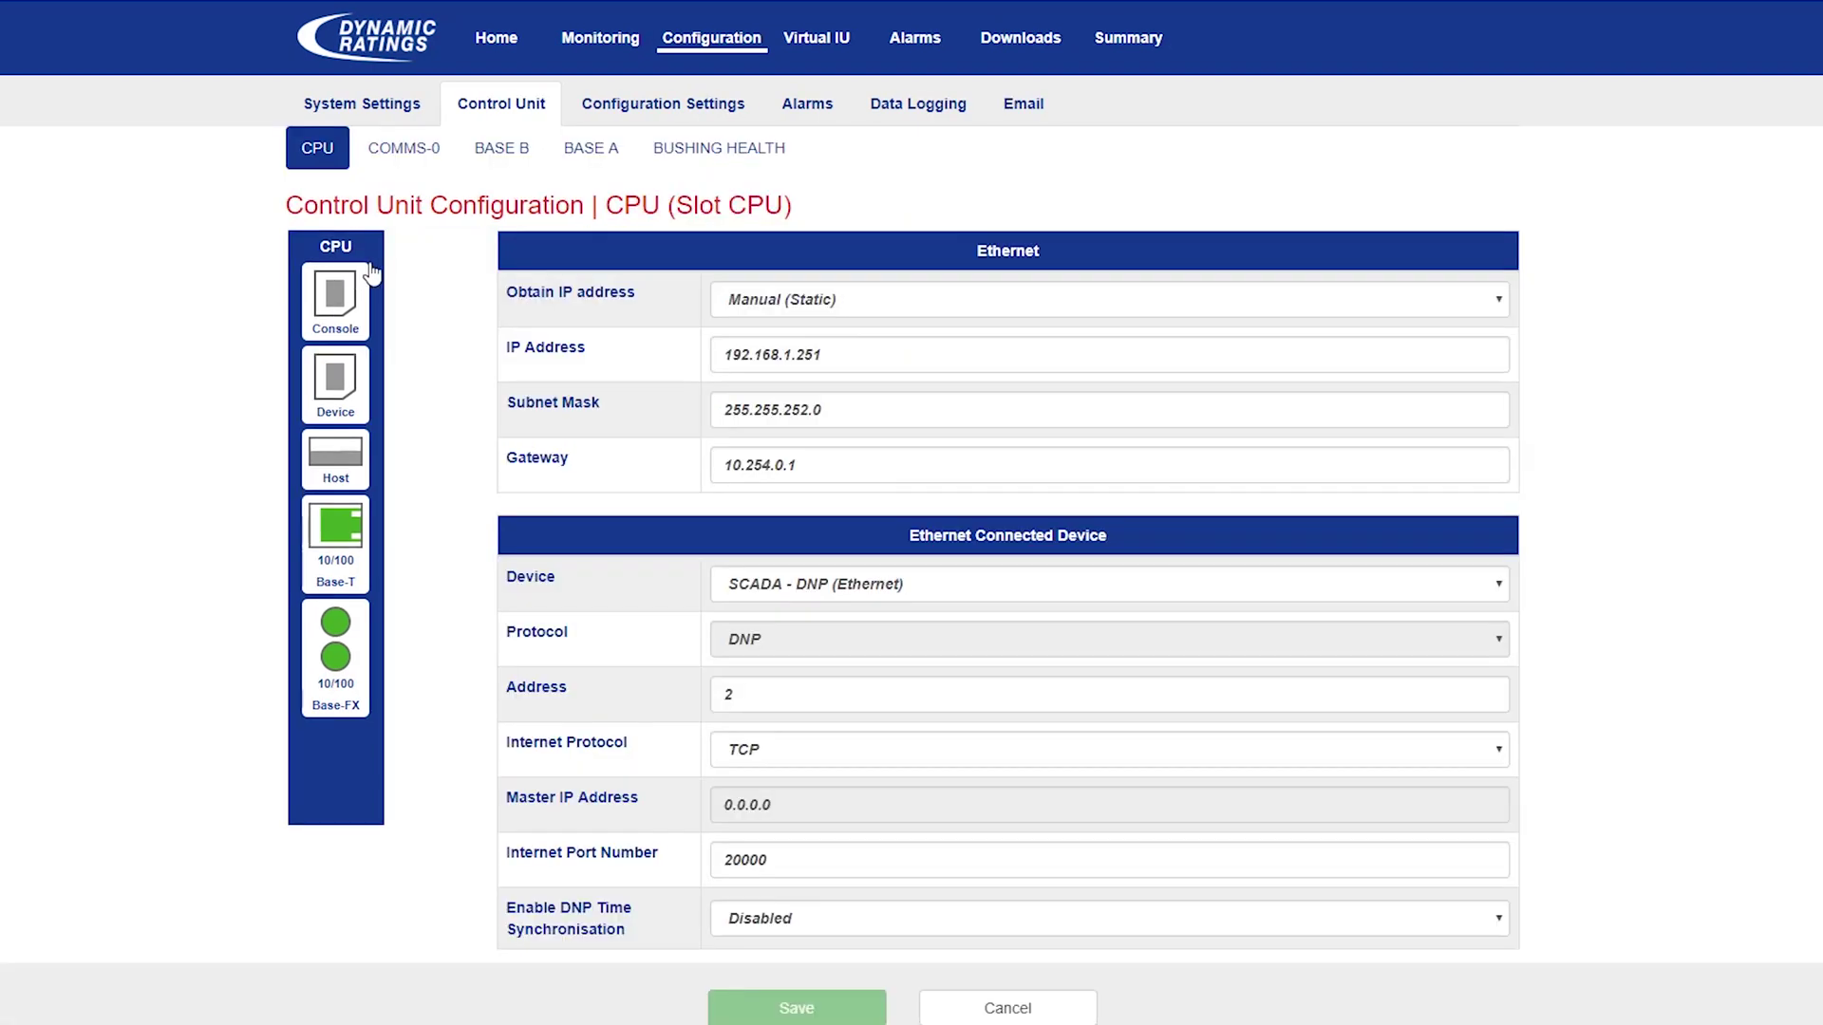
pyautogui.scroll(-1, 422, 337)
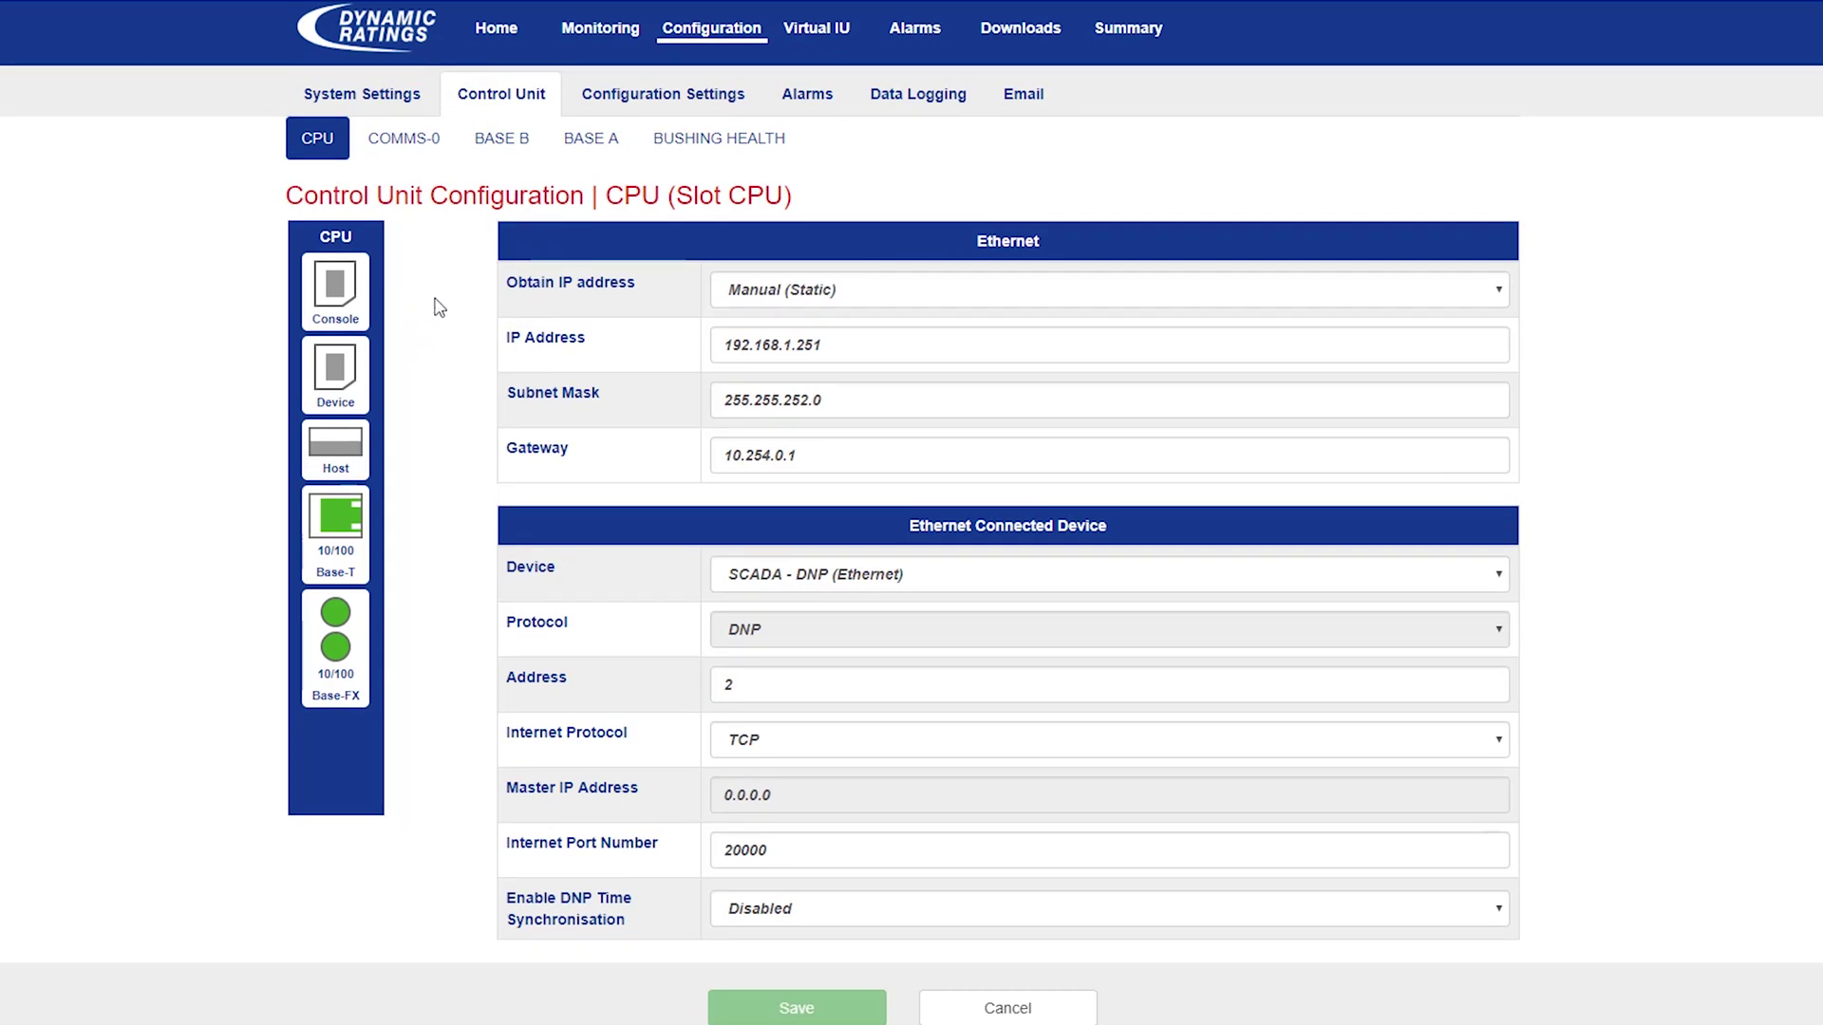
pyautogui.click(428, 150)
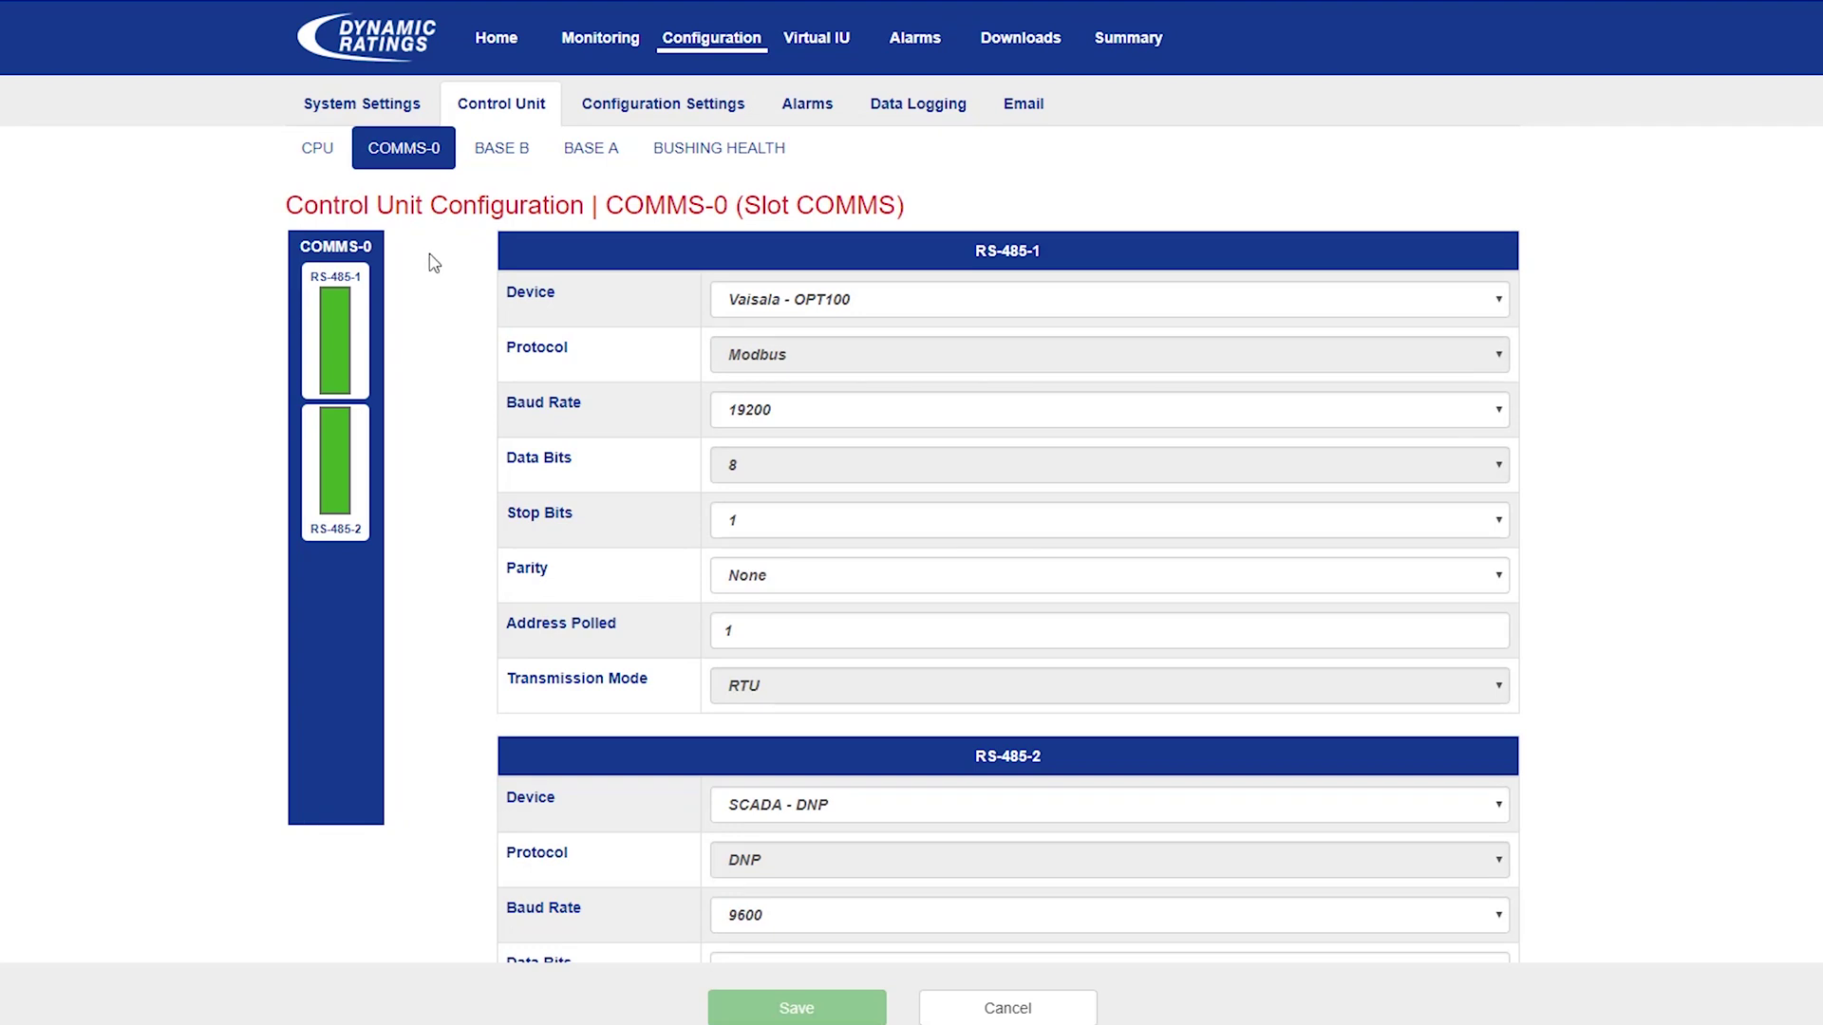
# Step: Step through the BASE B, BASE A and BUSHING HEALTH (Slot 3) module settings
pyautogui.click(522, 152)
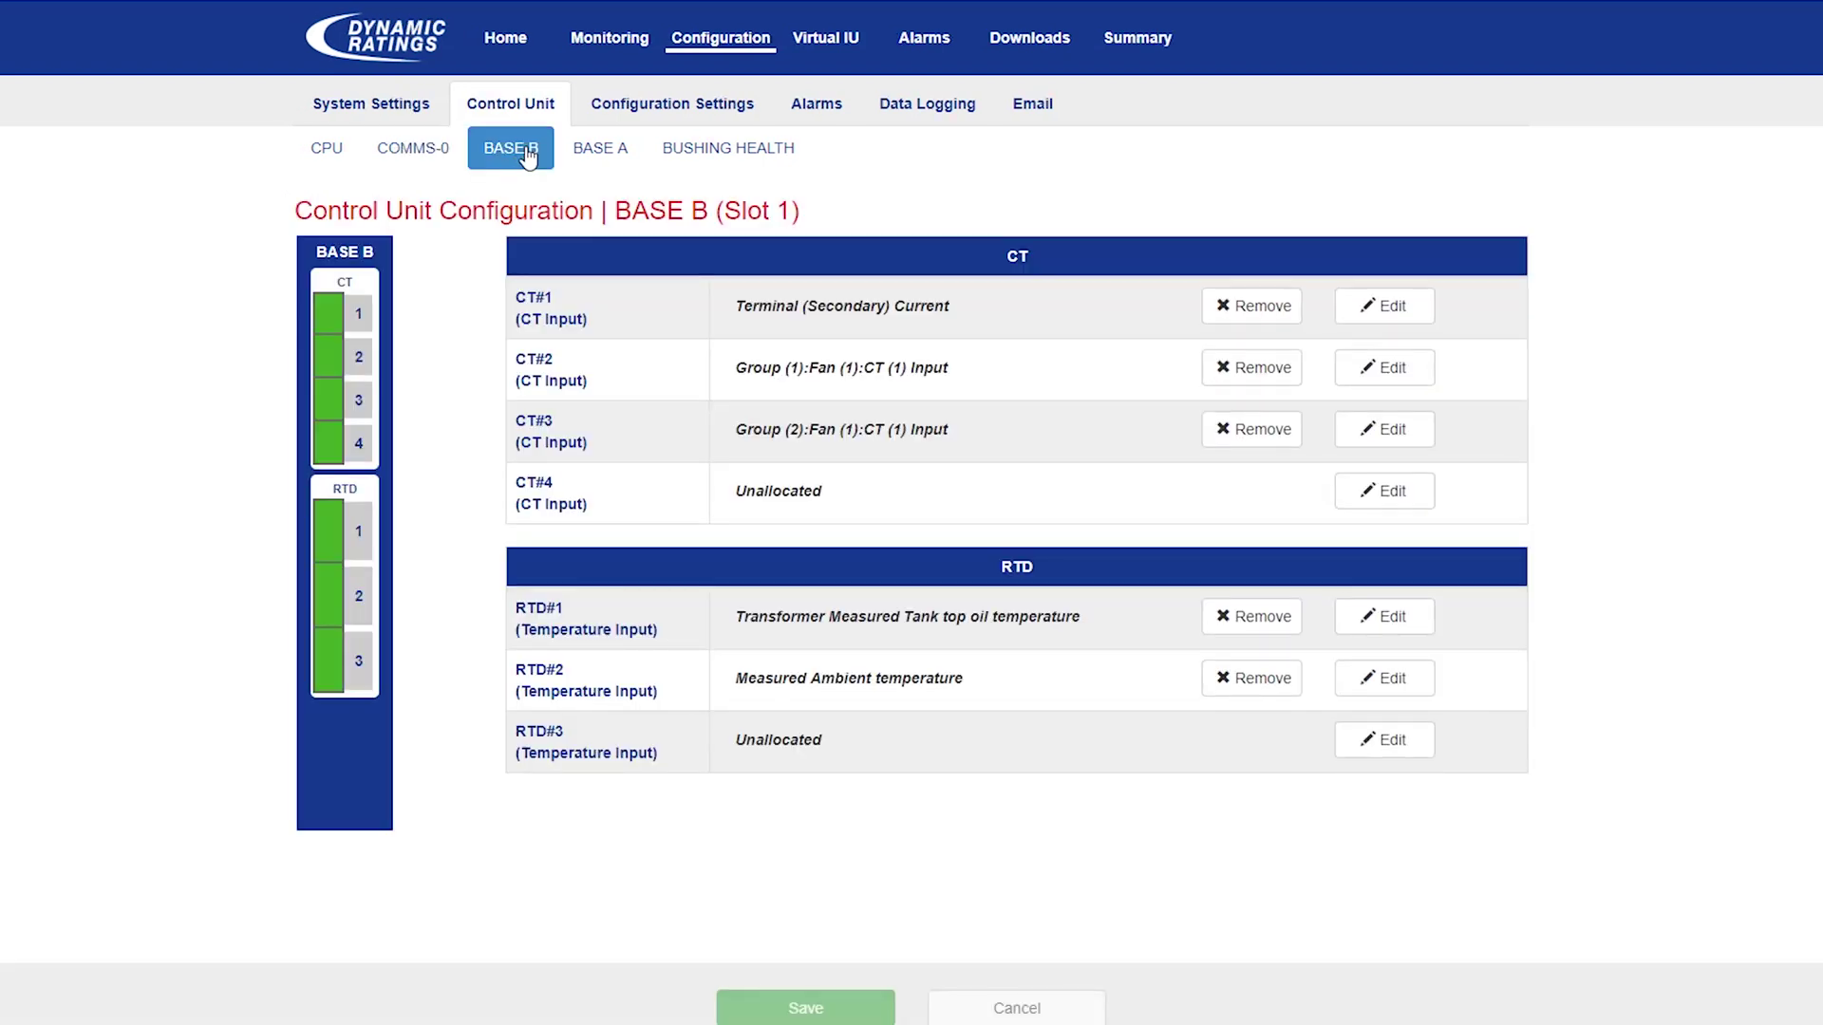
pyautogui.click(589, 157)
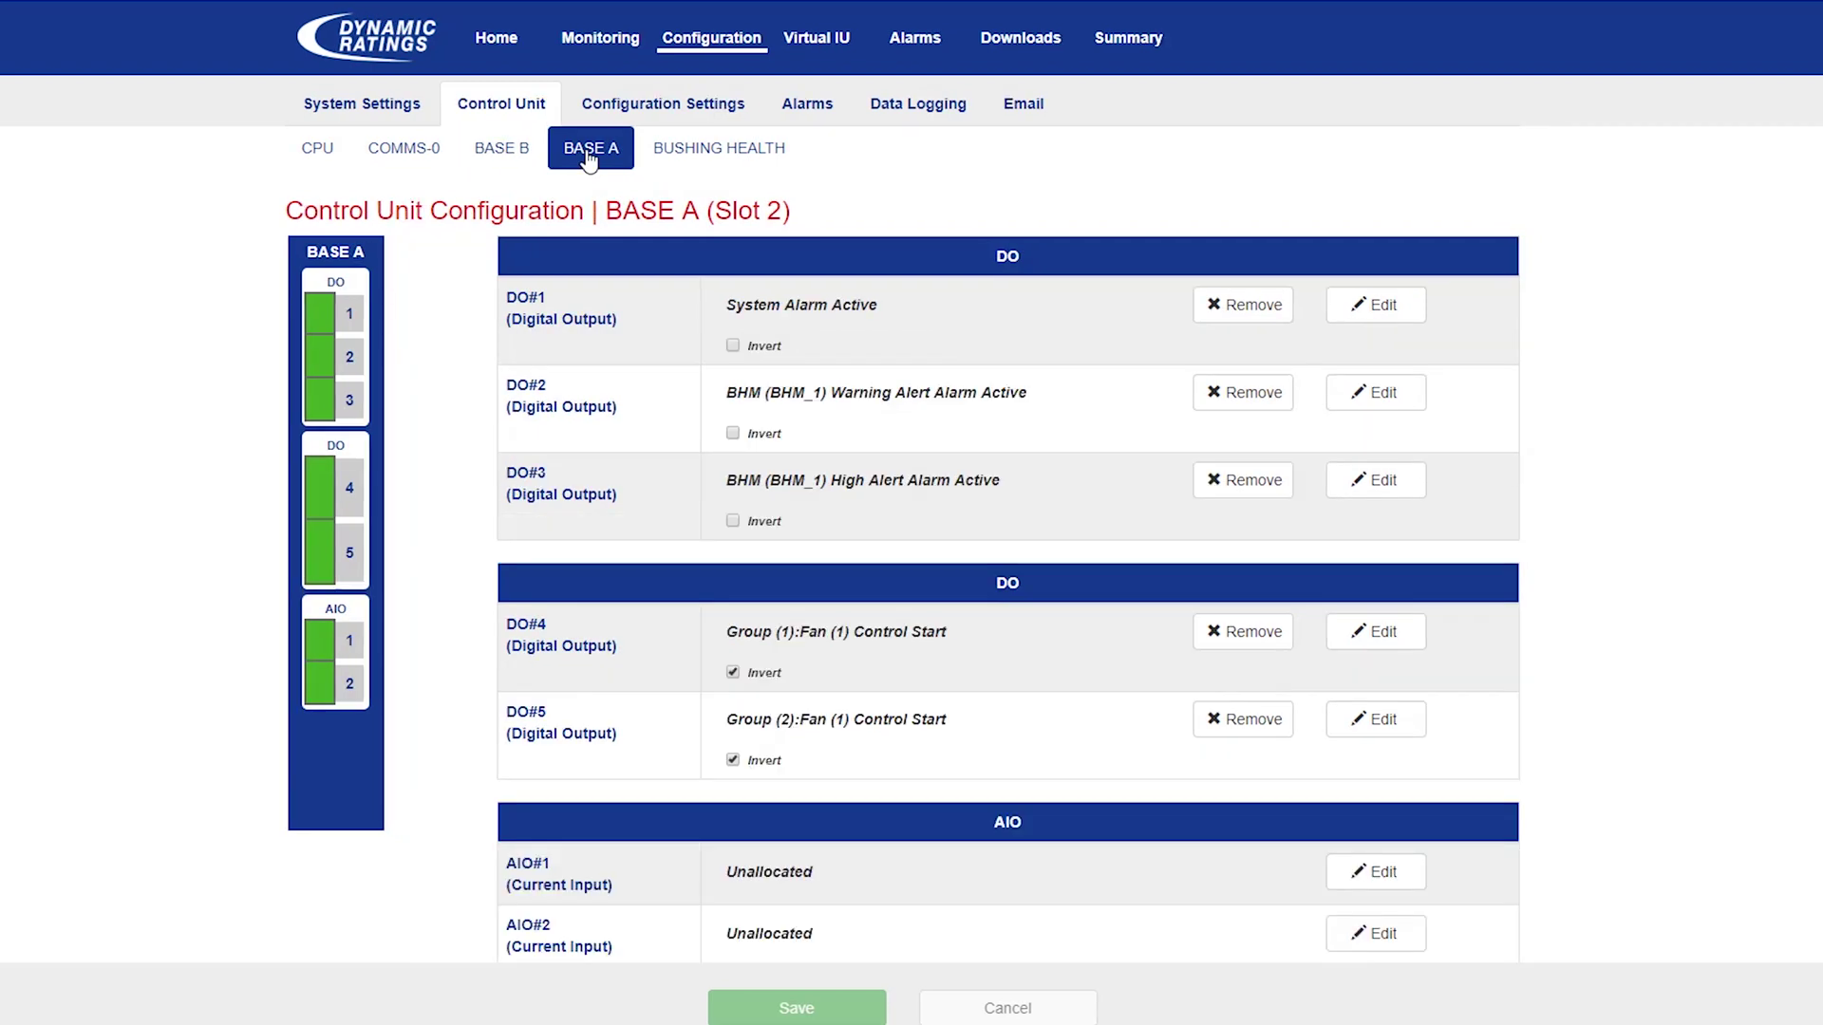
pyautogui.click(707, 157)
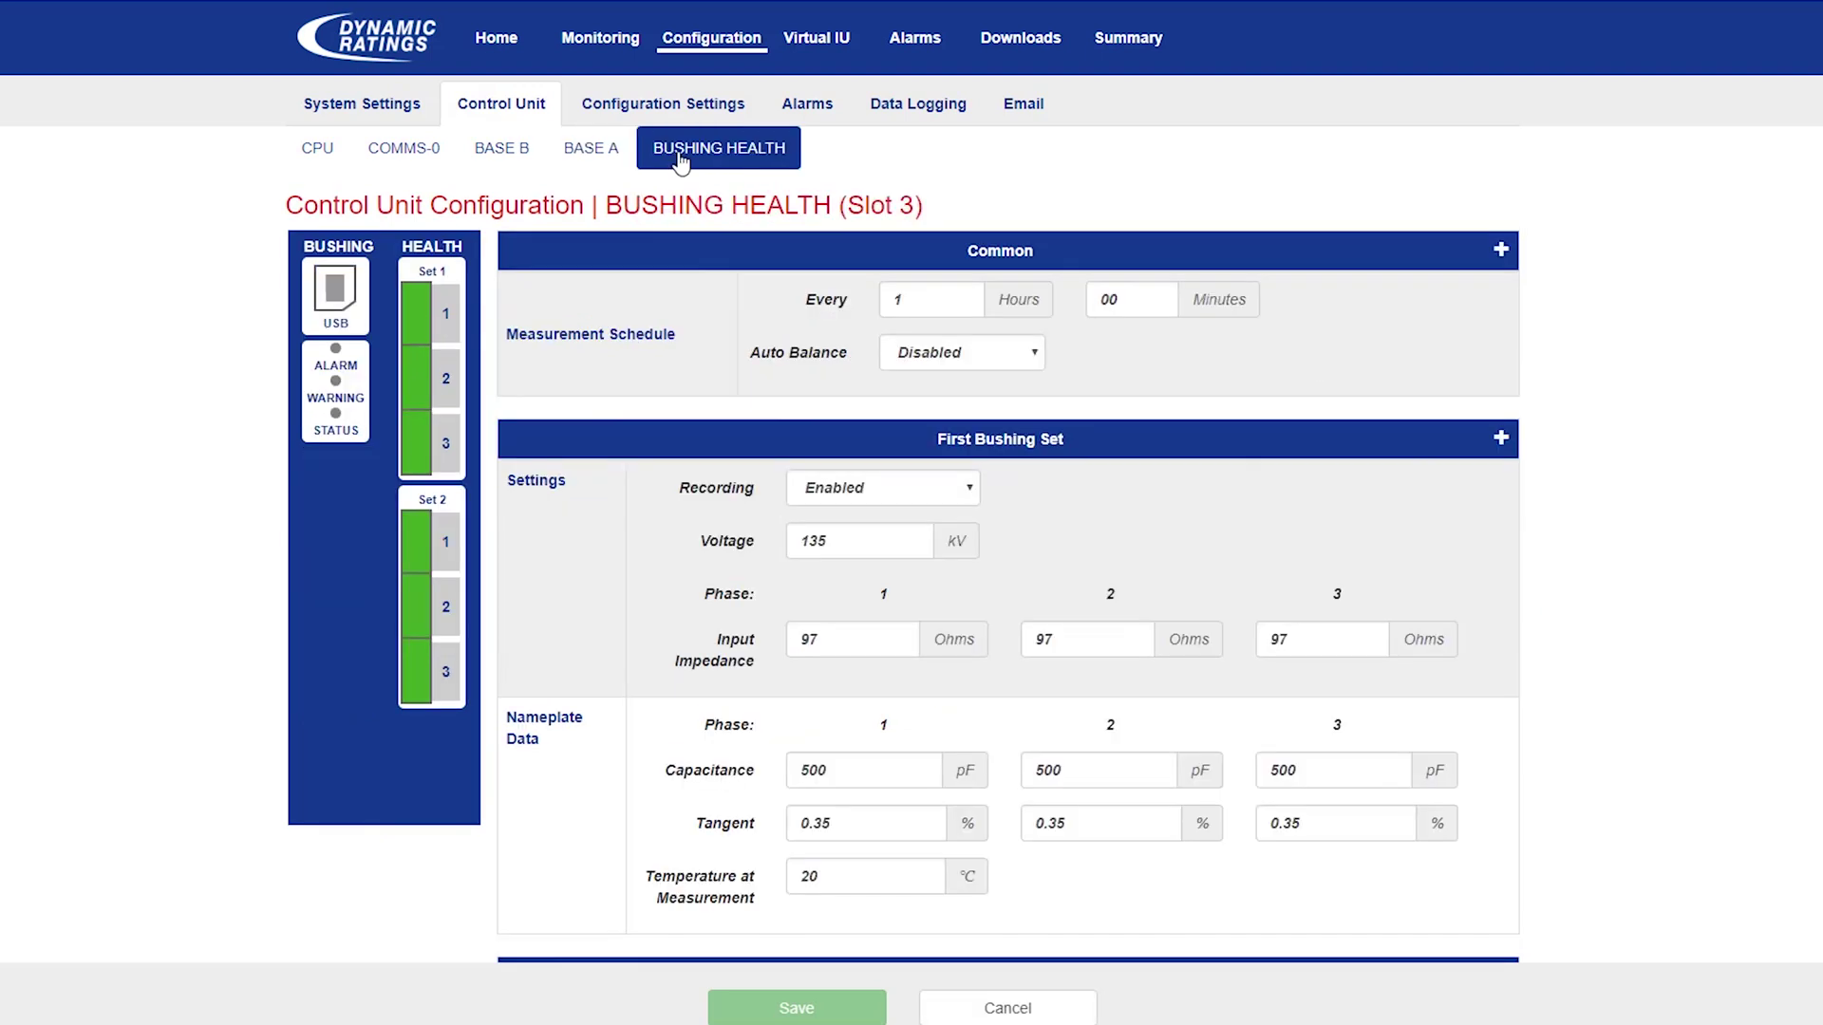
# Step: Look over the nameplate settings, scroll through the Alarm Tree, then view the Data Logging variables
pyautogui.click(604, 112)
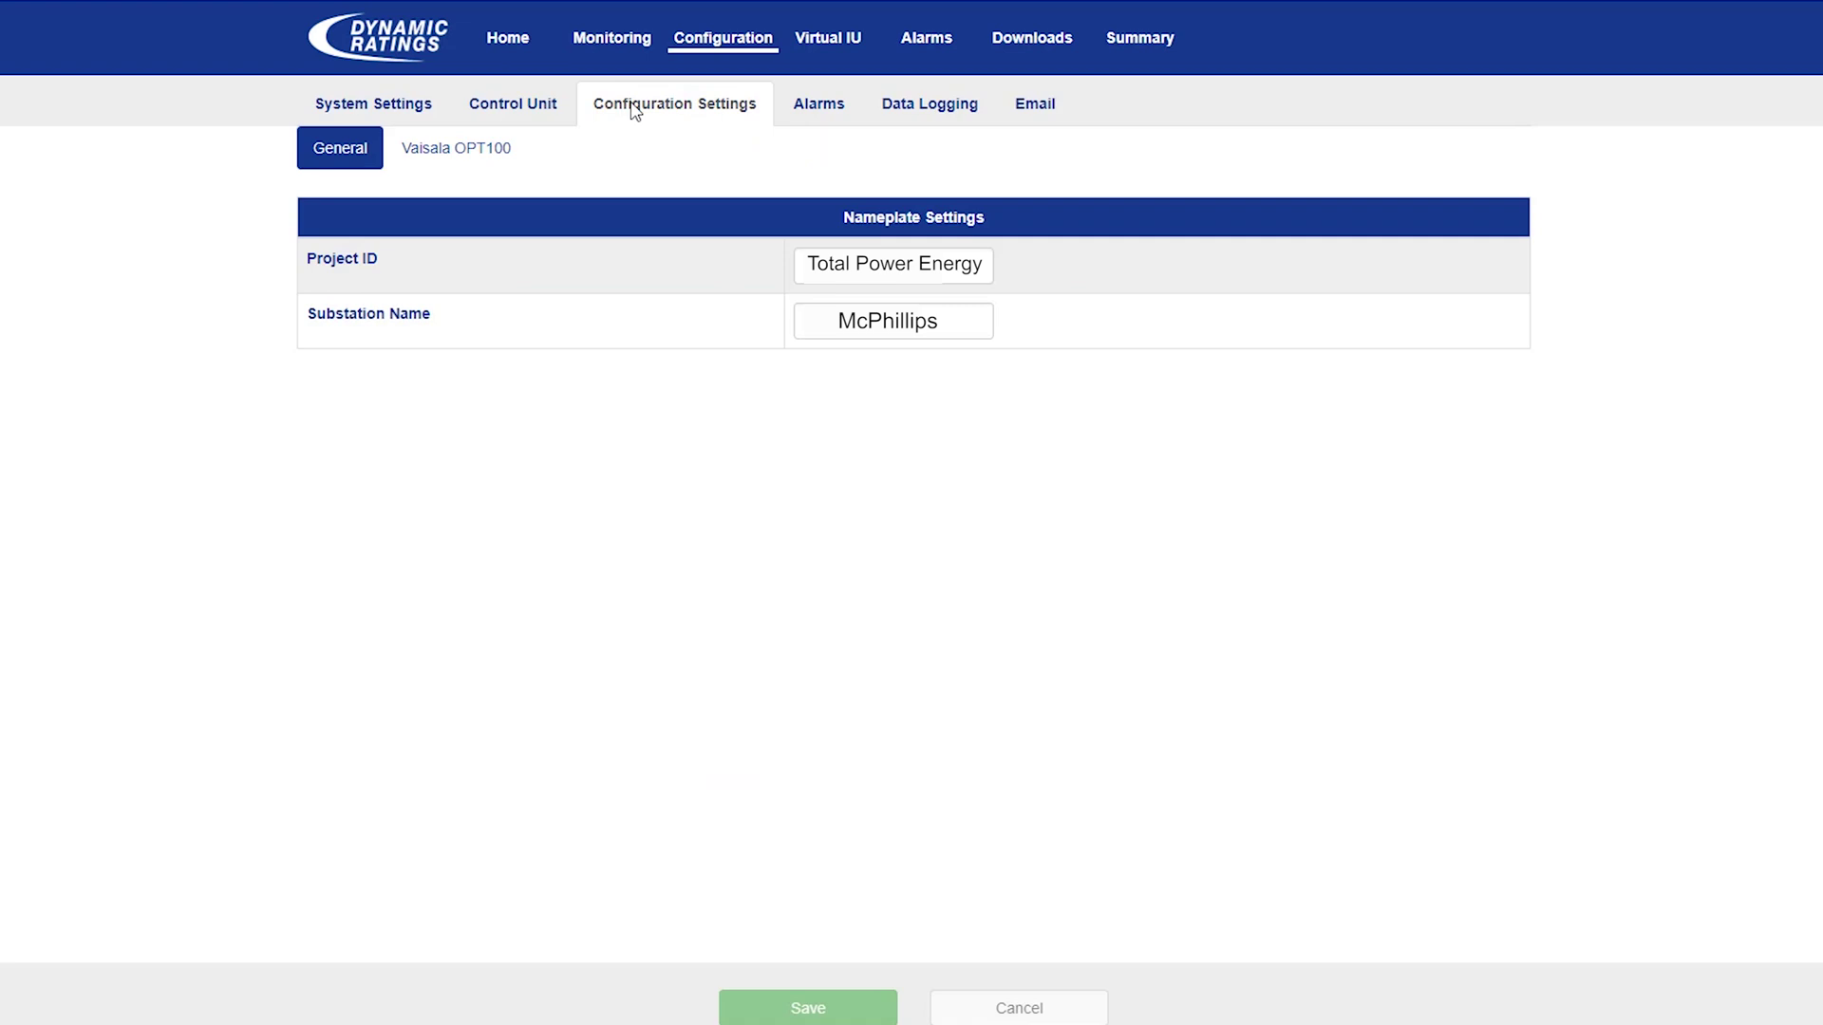
pyautogui.click(832, 110)
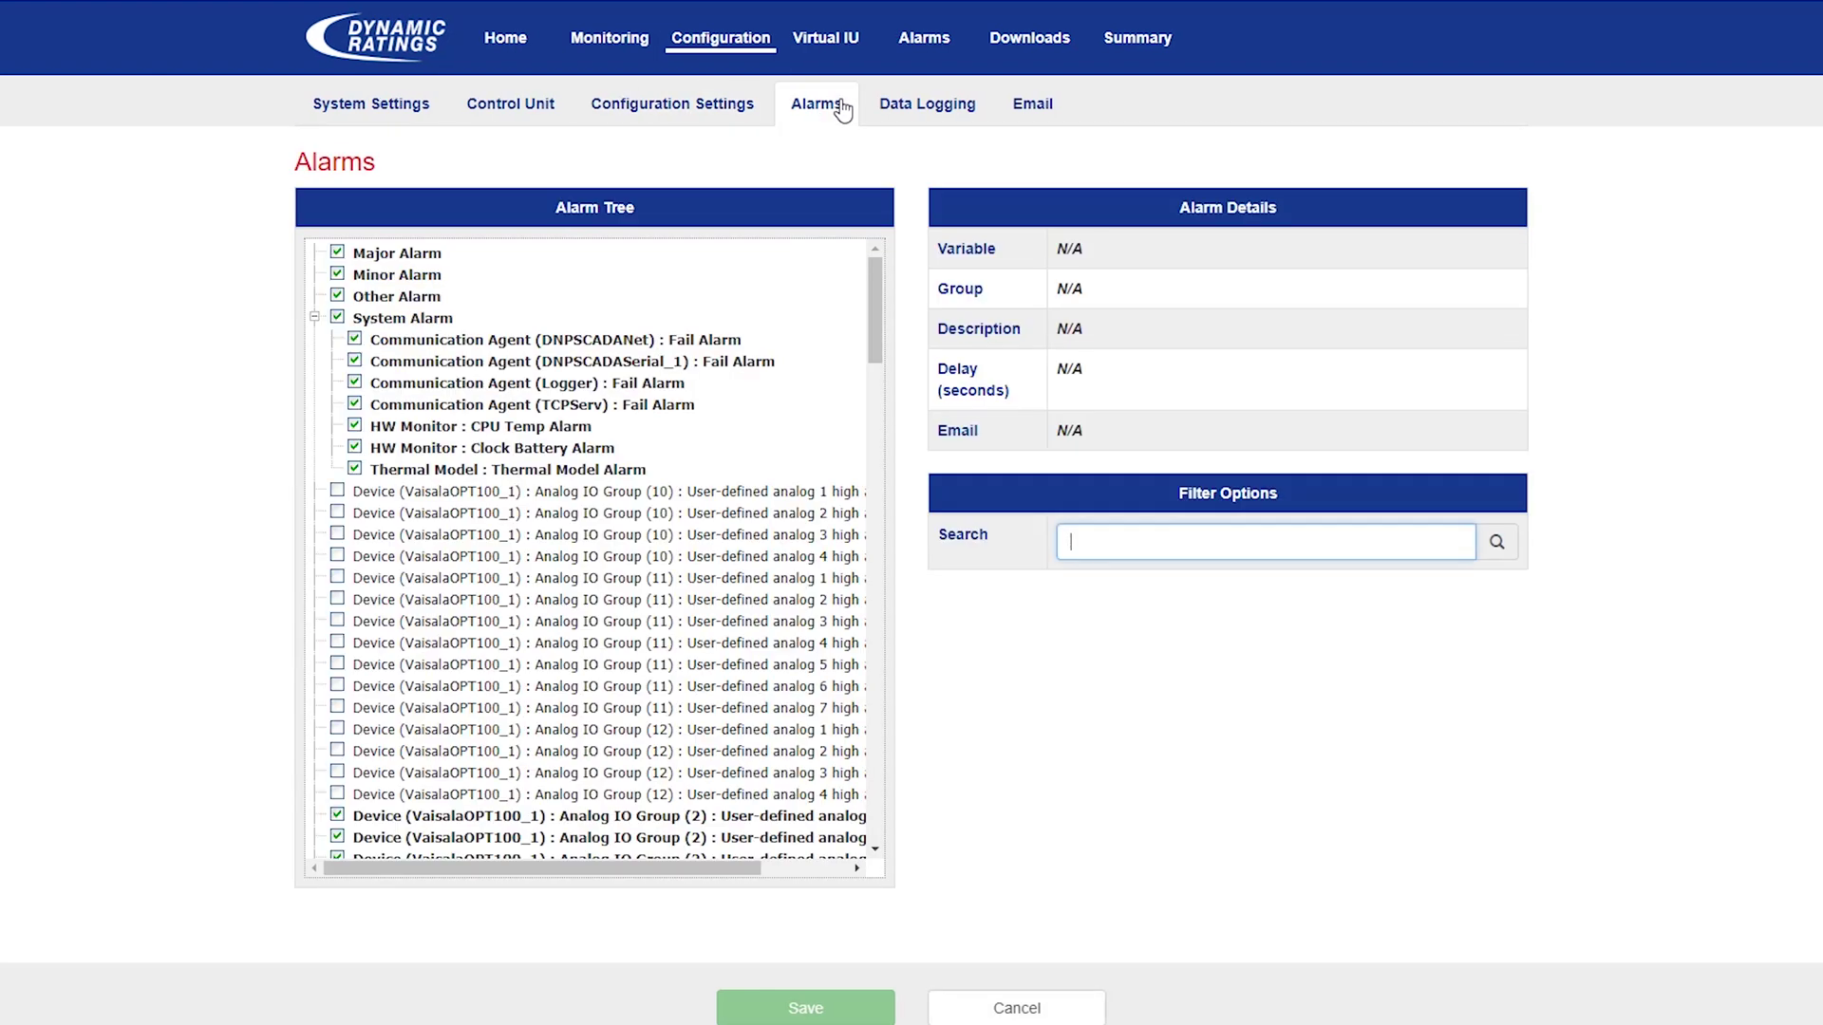
pyautogui.scroll(-8, 655, 408)
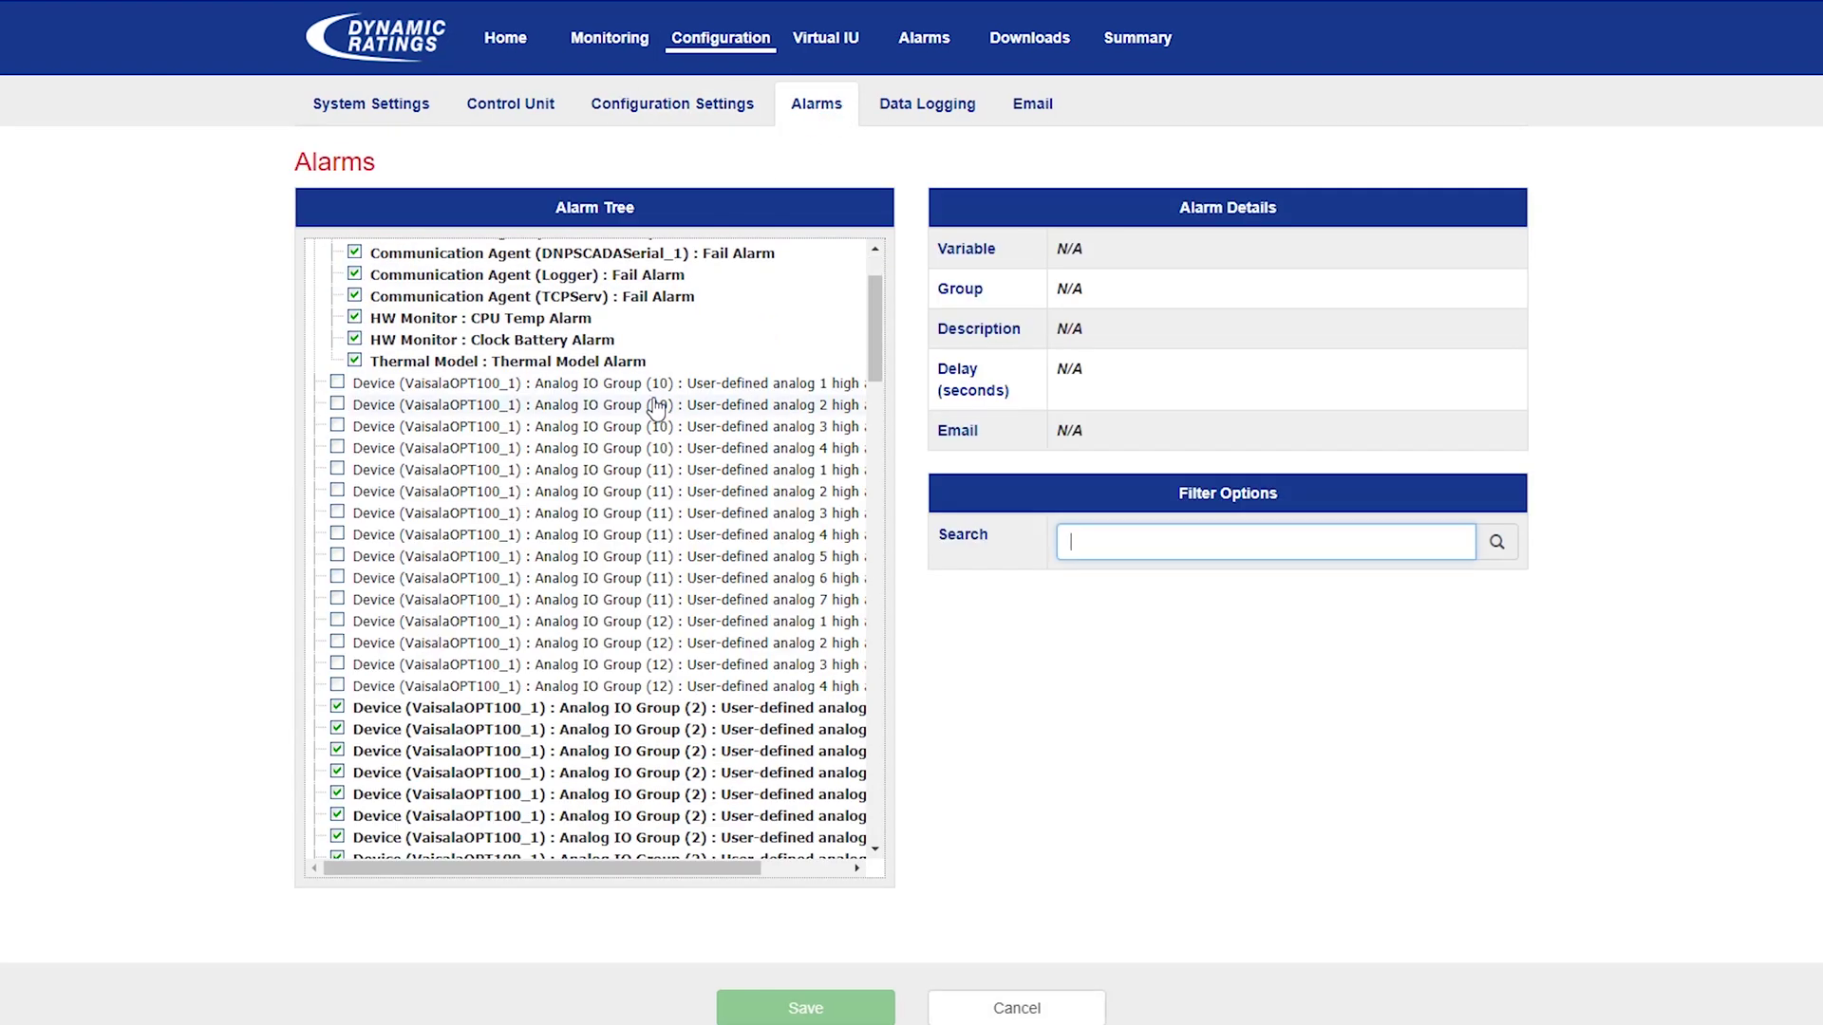
pyautogui.scroll(-12, 655, 409)
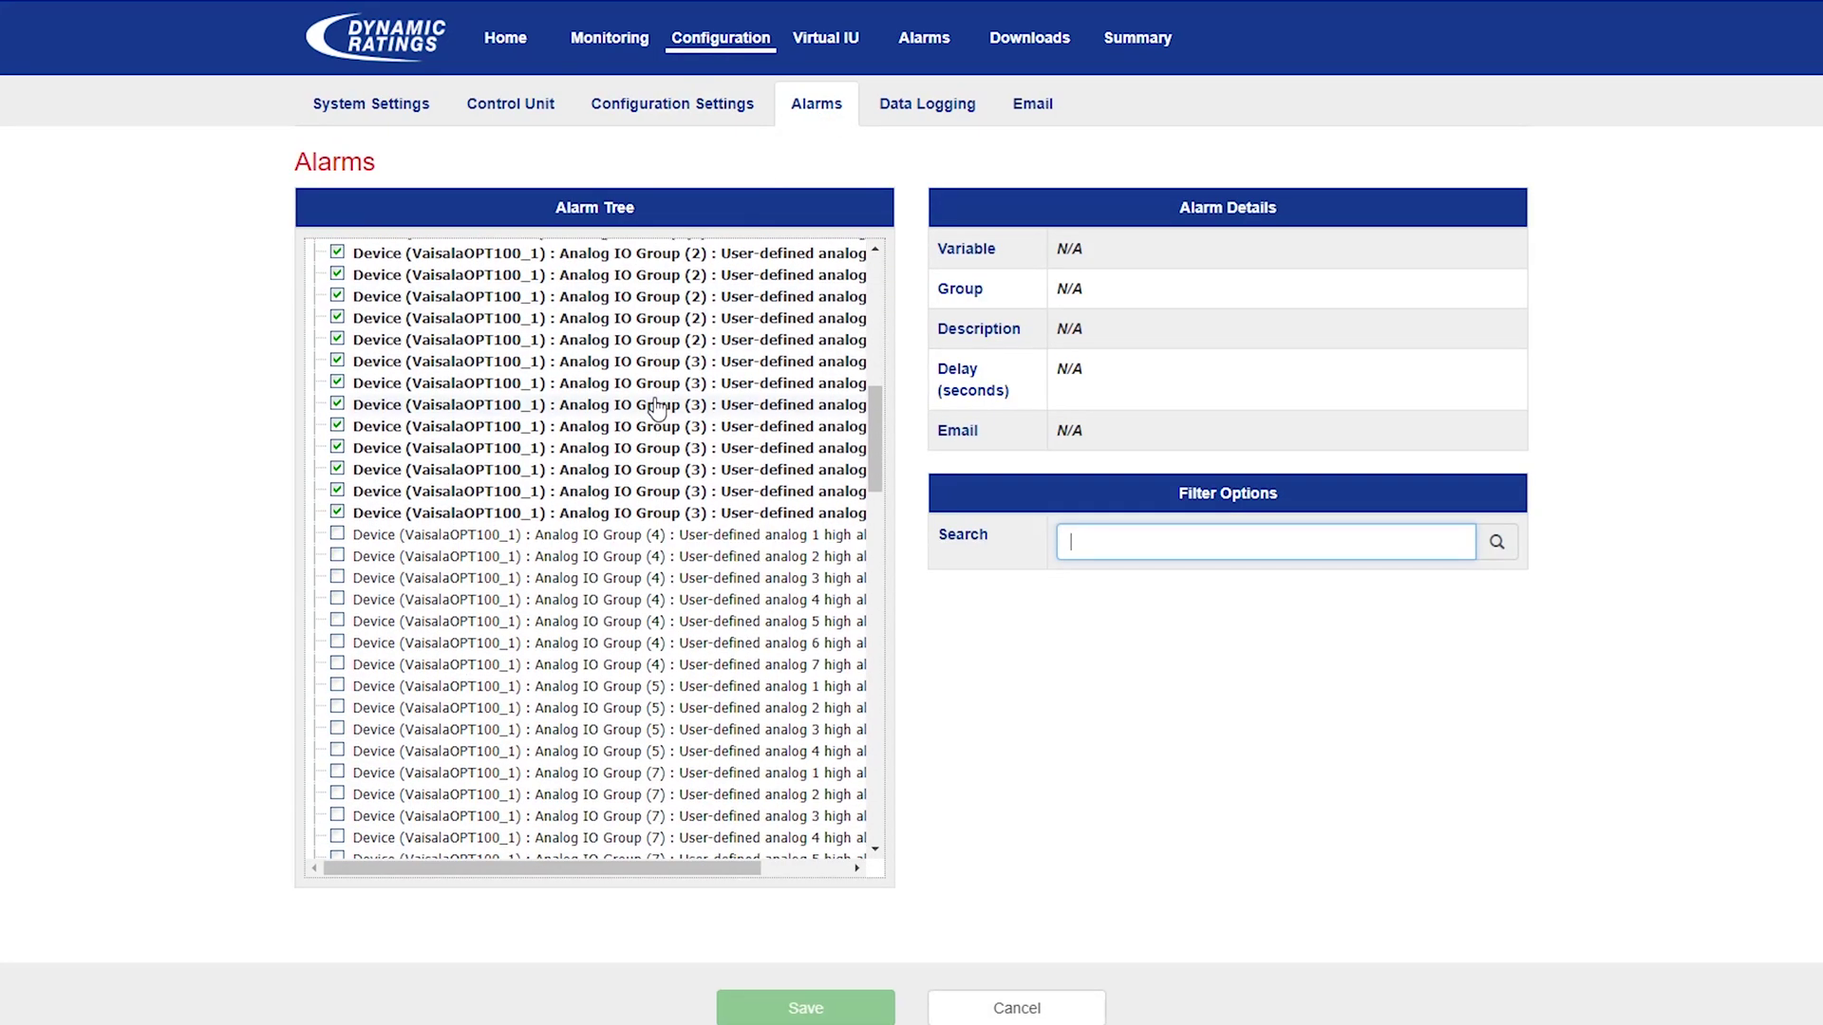
pyautogui.scroll(-15, 655, 408)
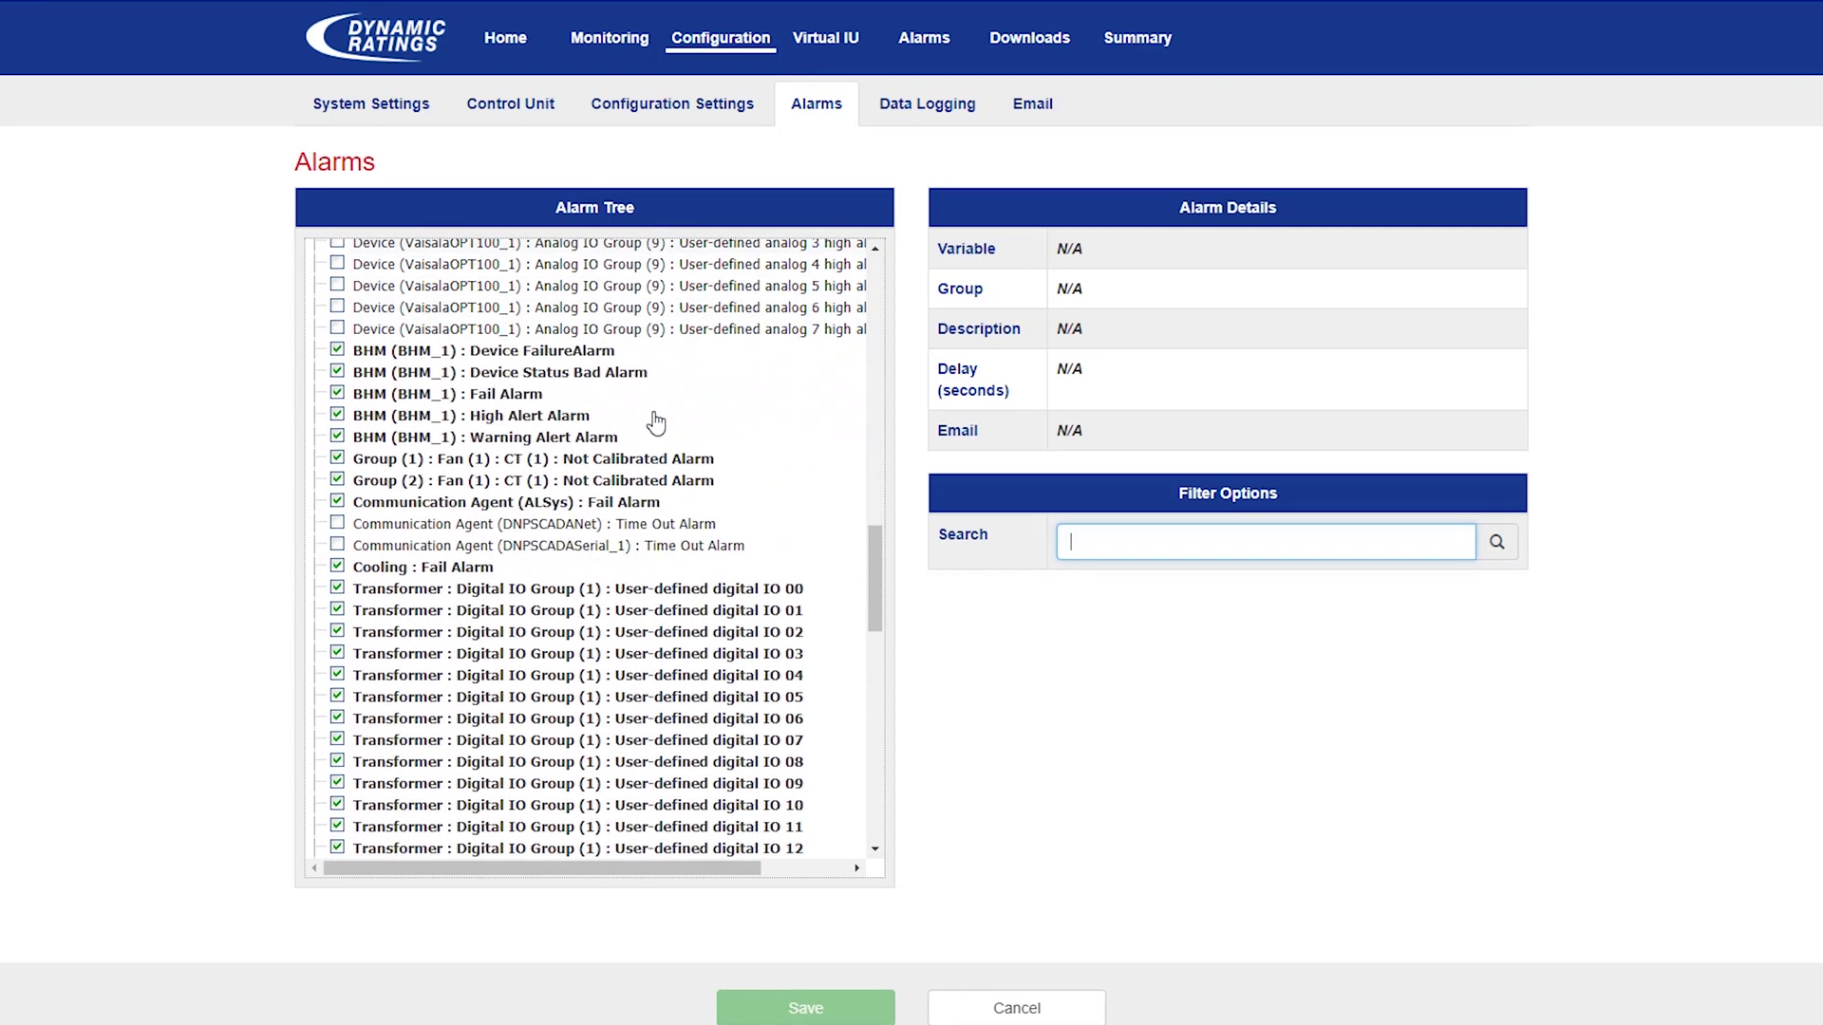
pyautogui.scroll(-9, 654, 425)
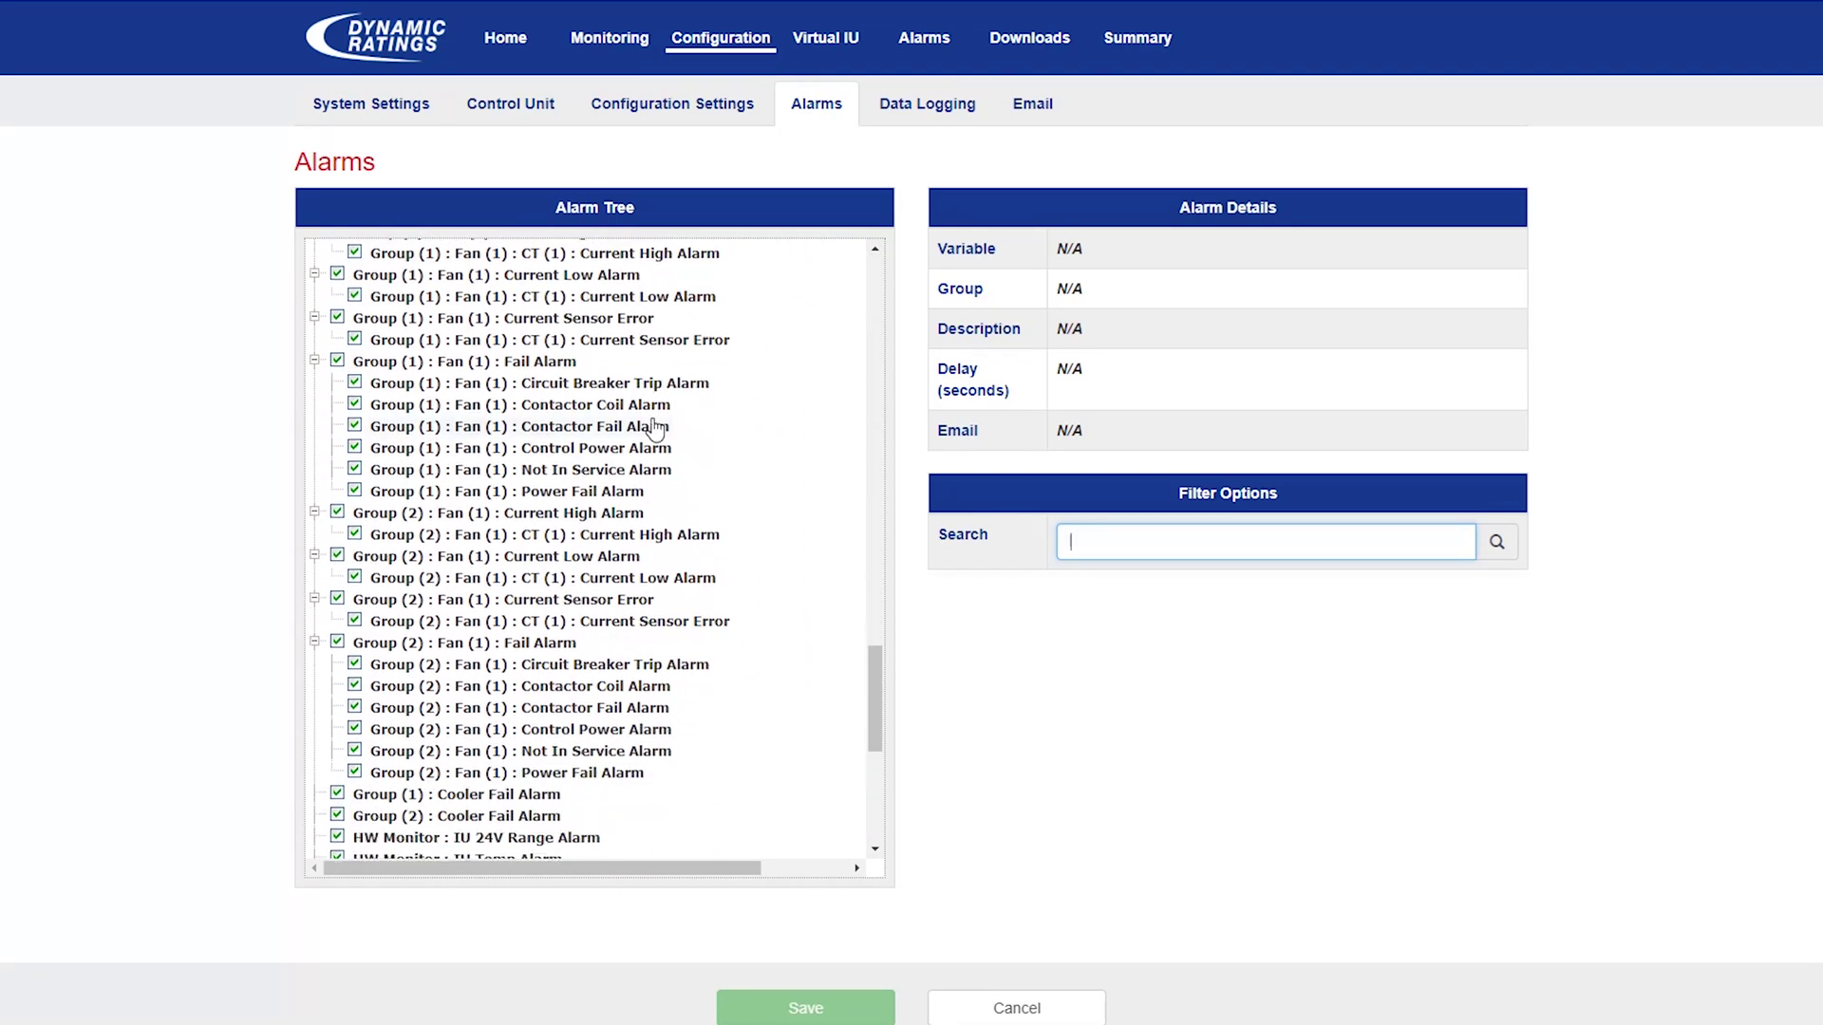
pyautogui.scroll(-6, 654, 425)
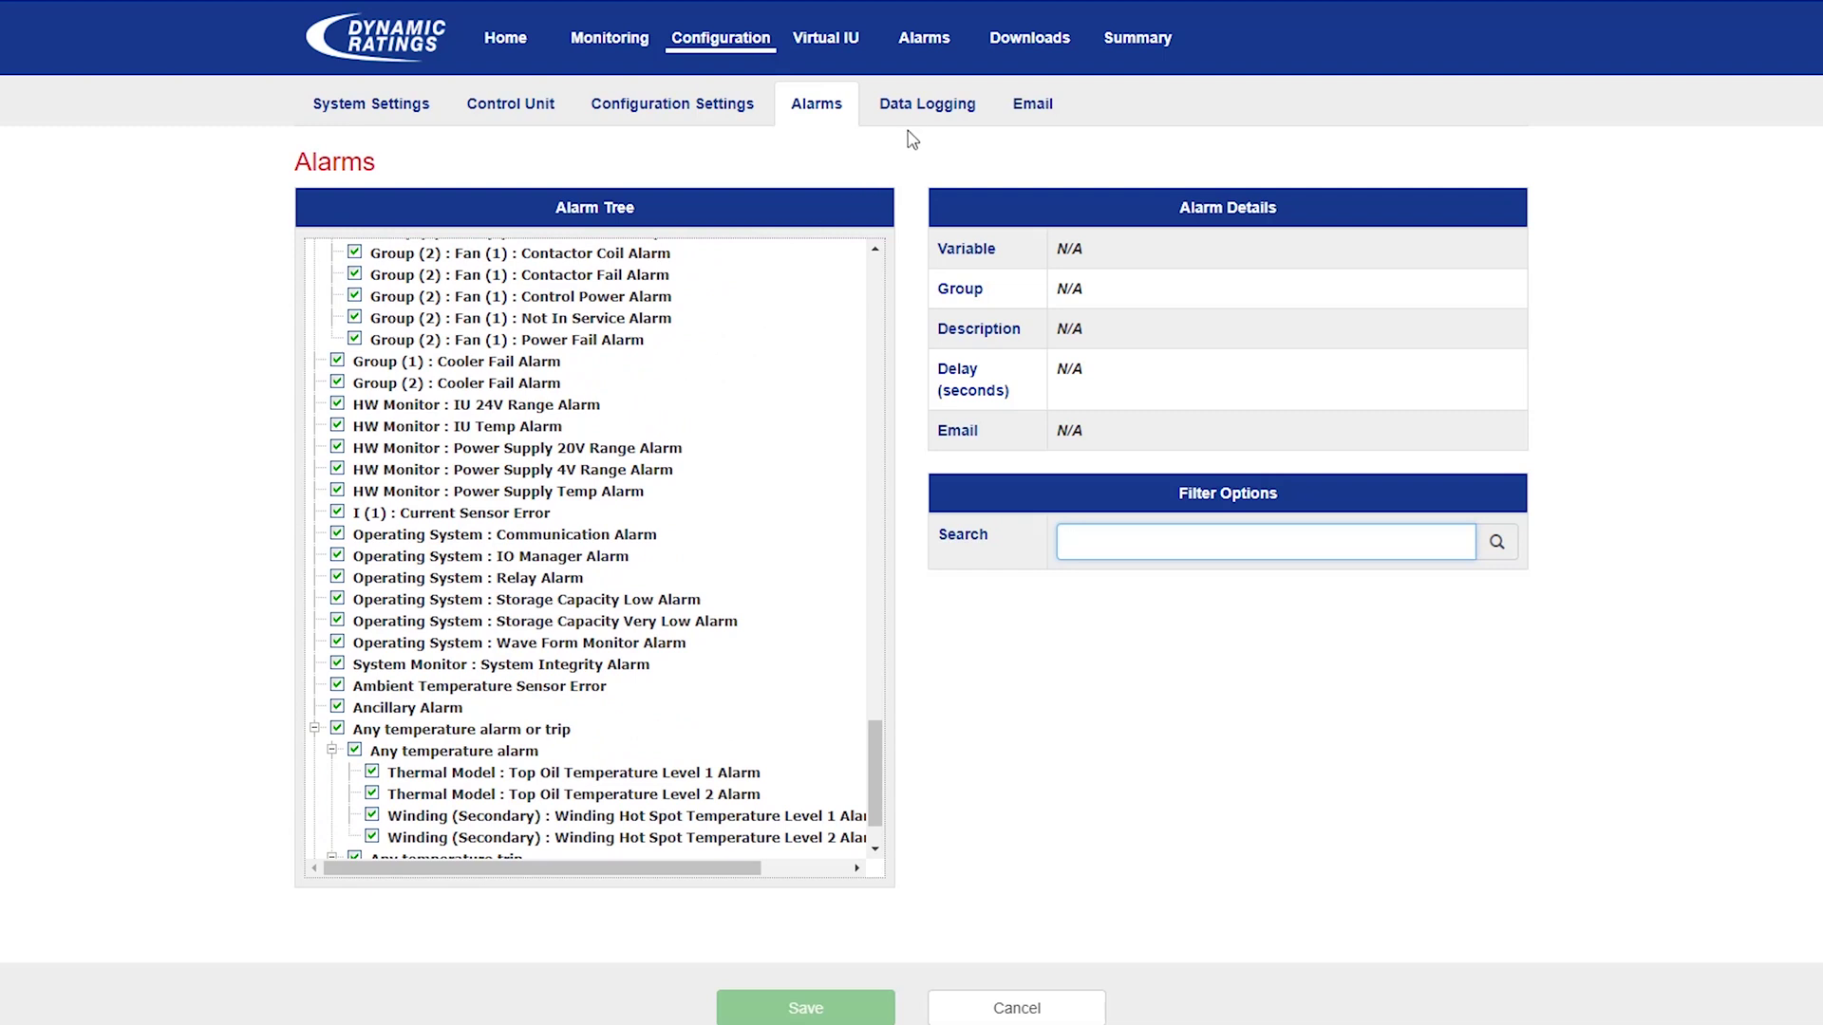
pyautogui.click(930, 116)
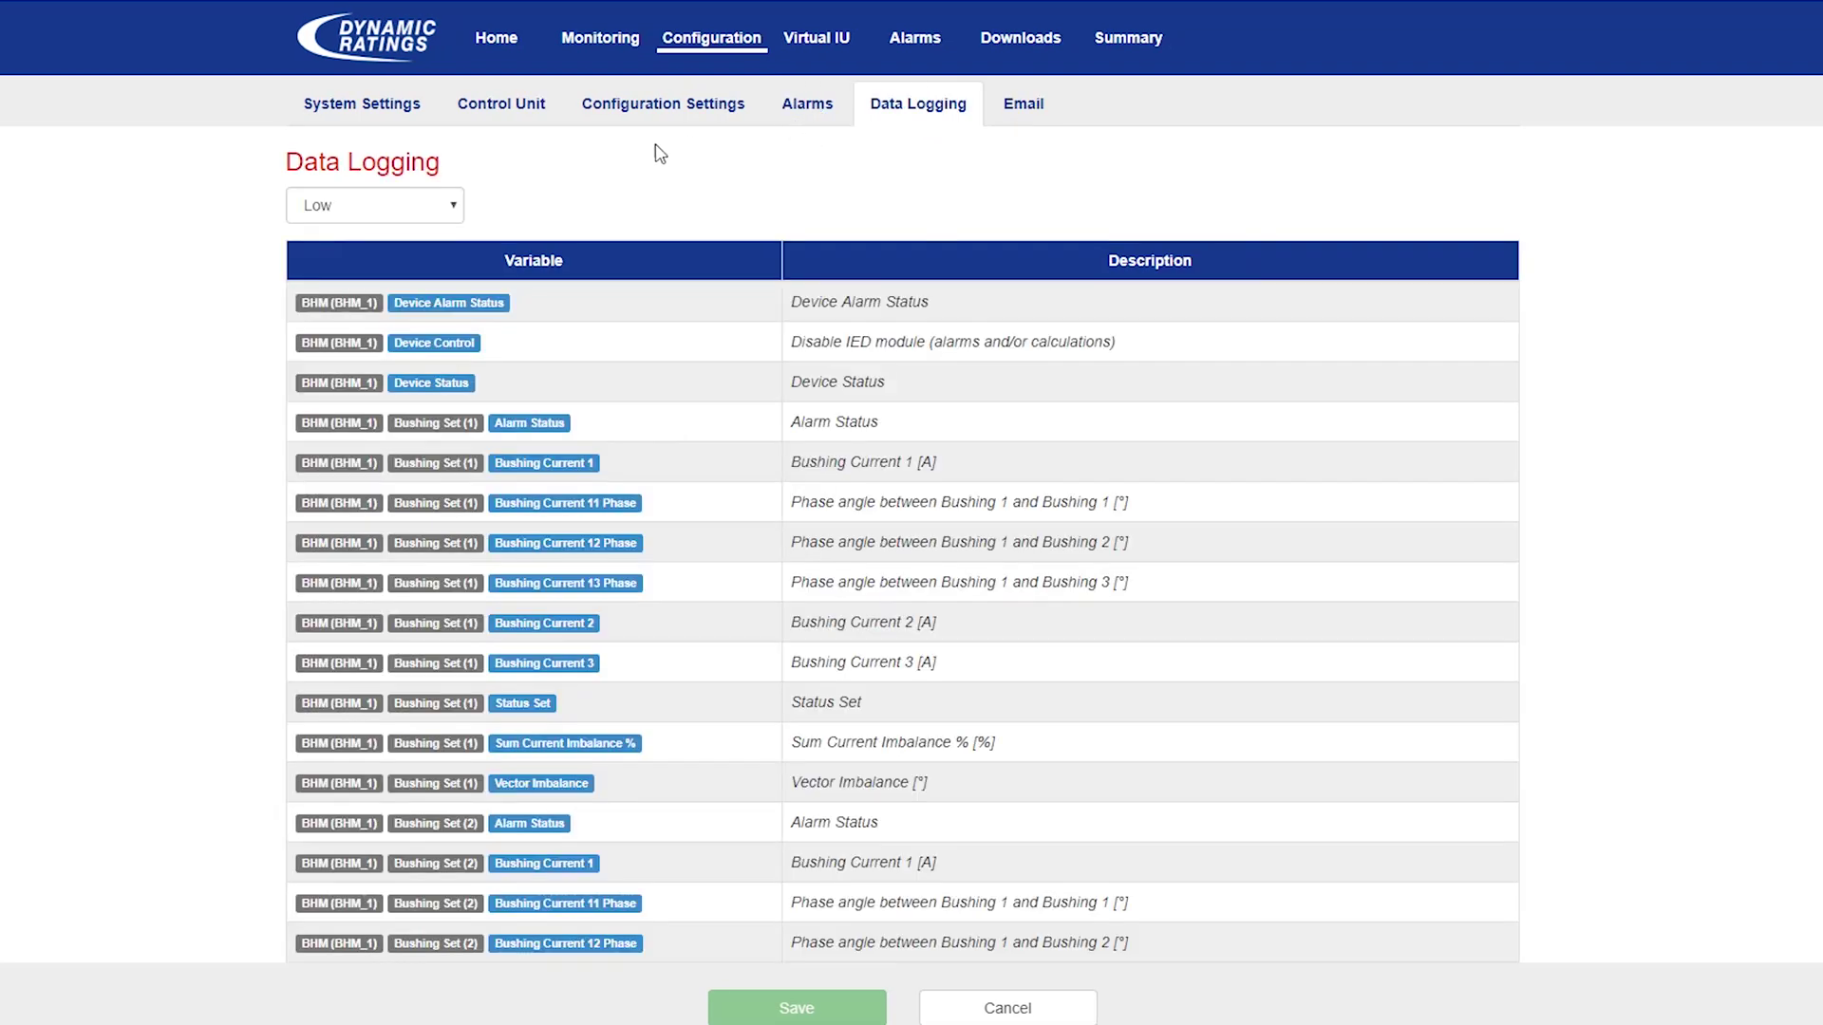
# Step: Set the data logging level to High, then view the Email settings and active alarms
pyautogui.click(431, 213)
pyautogui.click(317, 272)
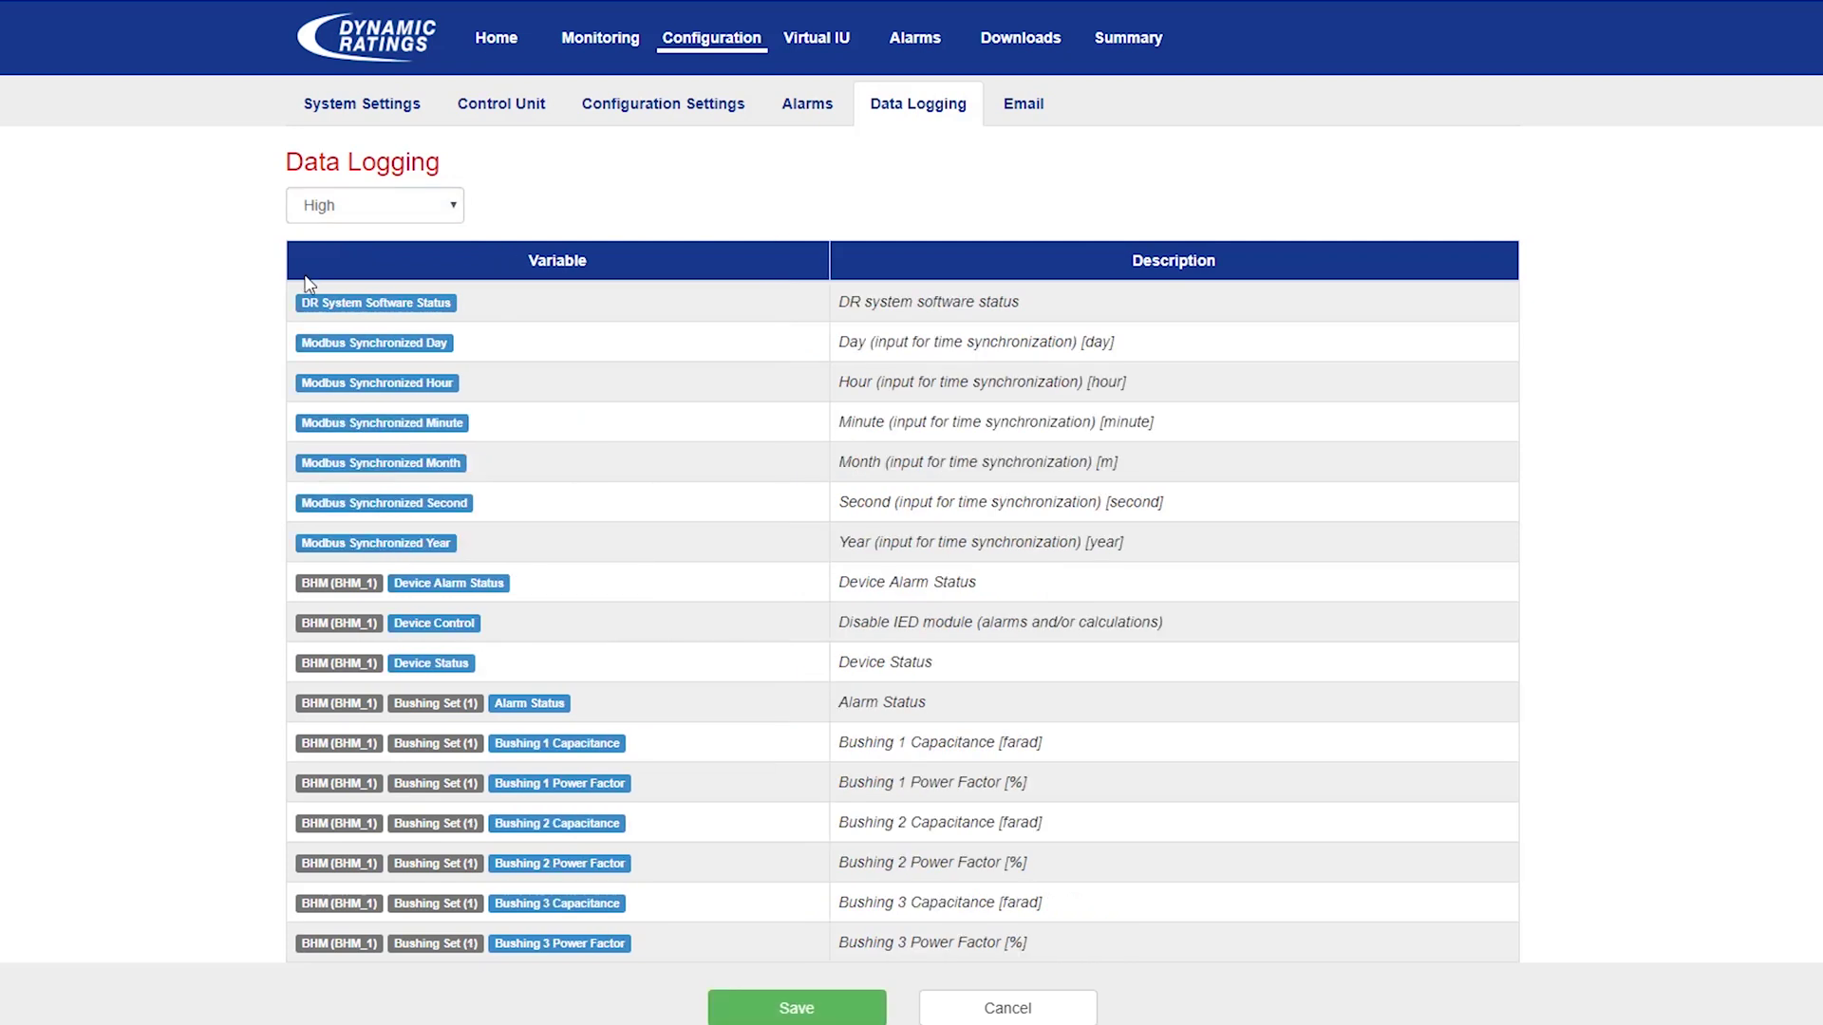
pyautogui.click(1040, 112)
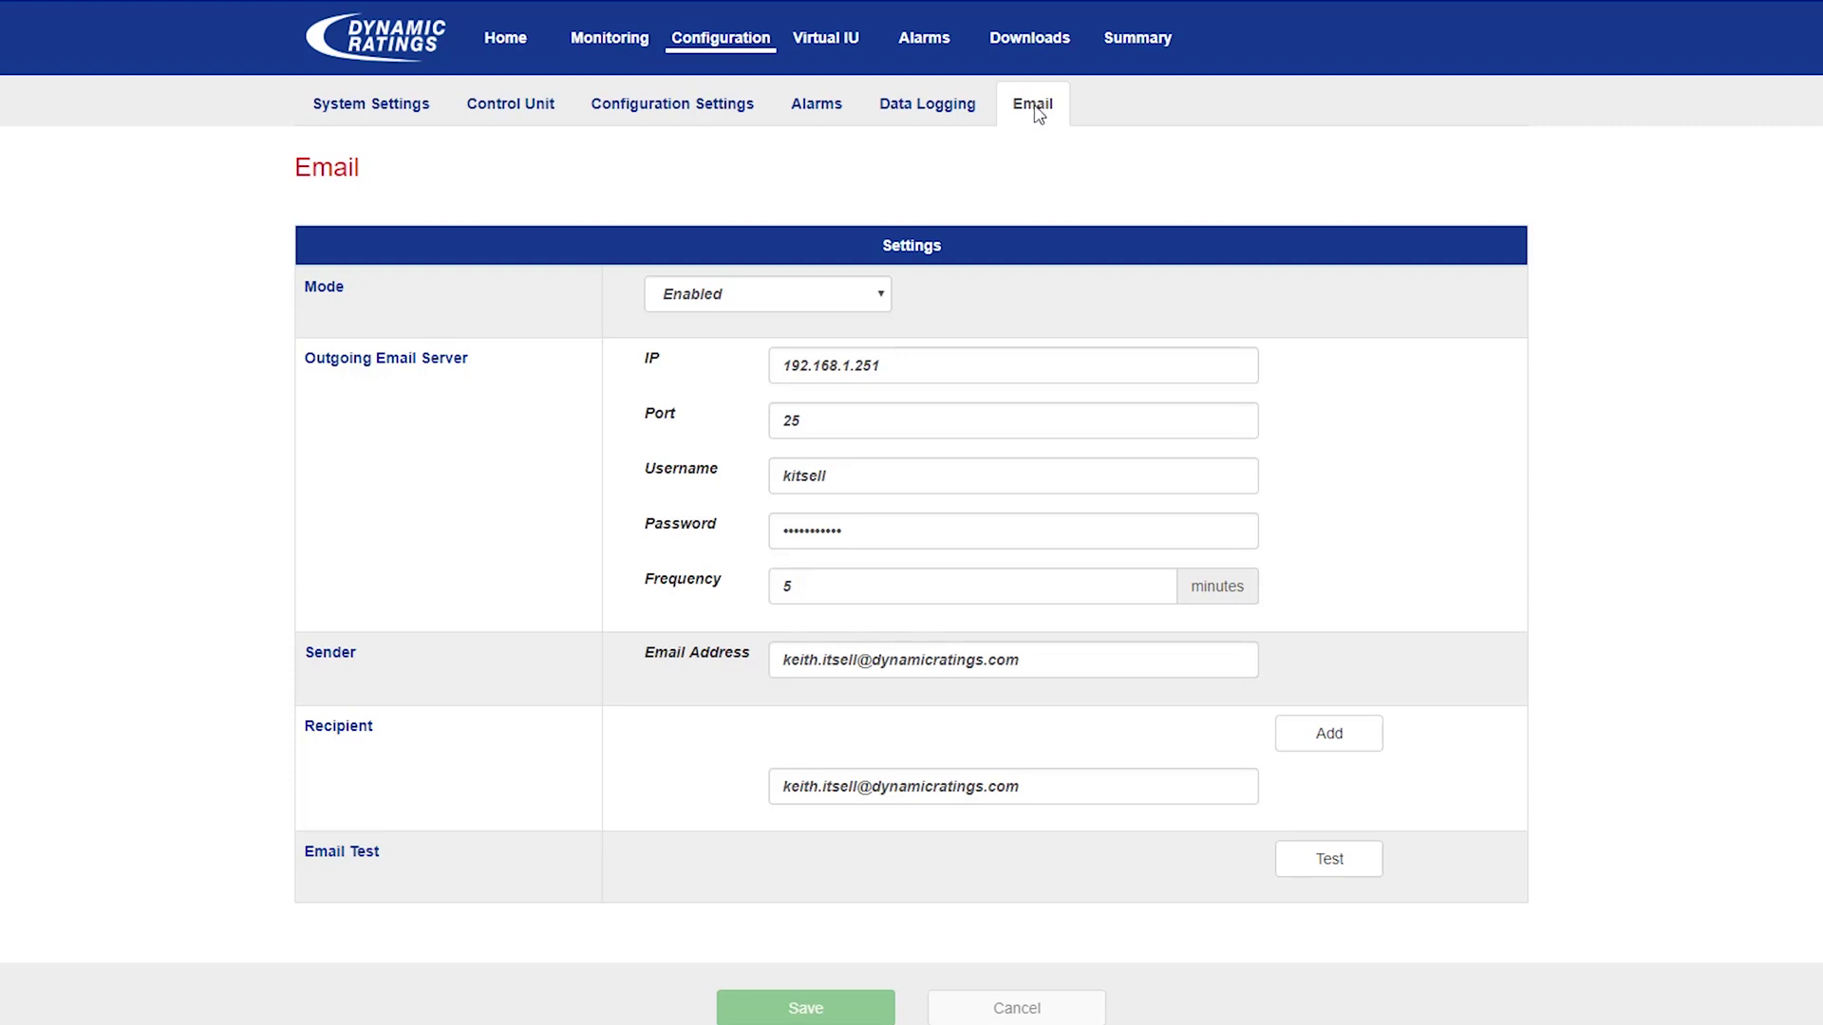
pyautogui.click(846, 50)
pyautogui.click(925, 38)
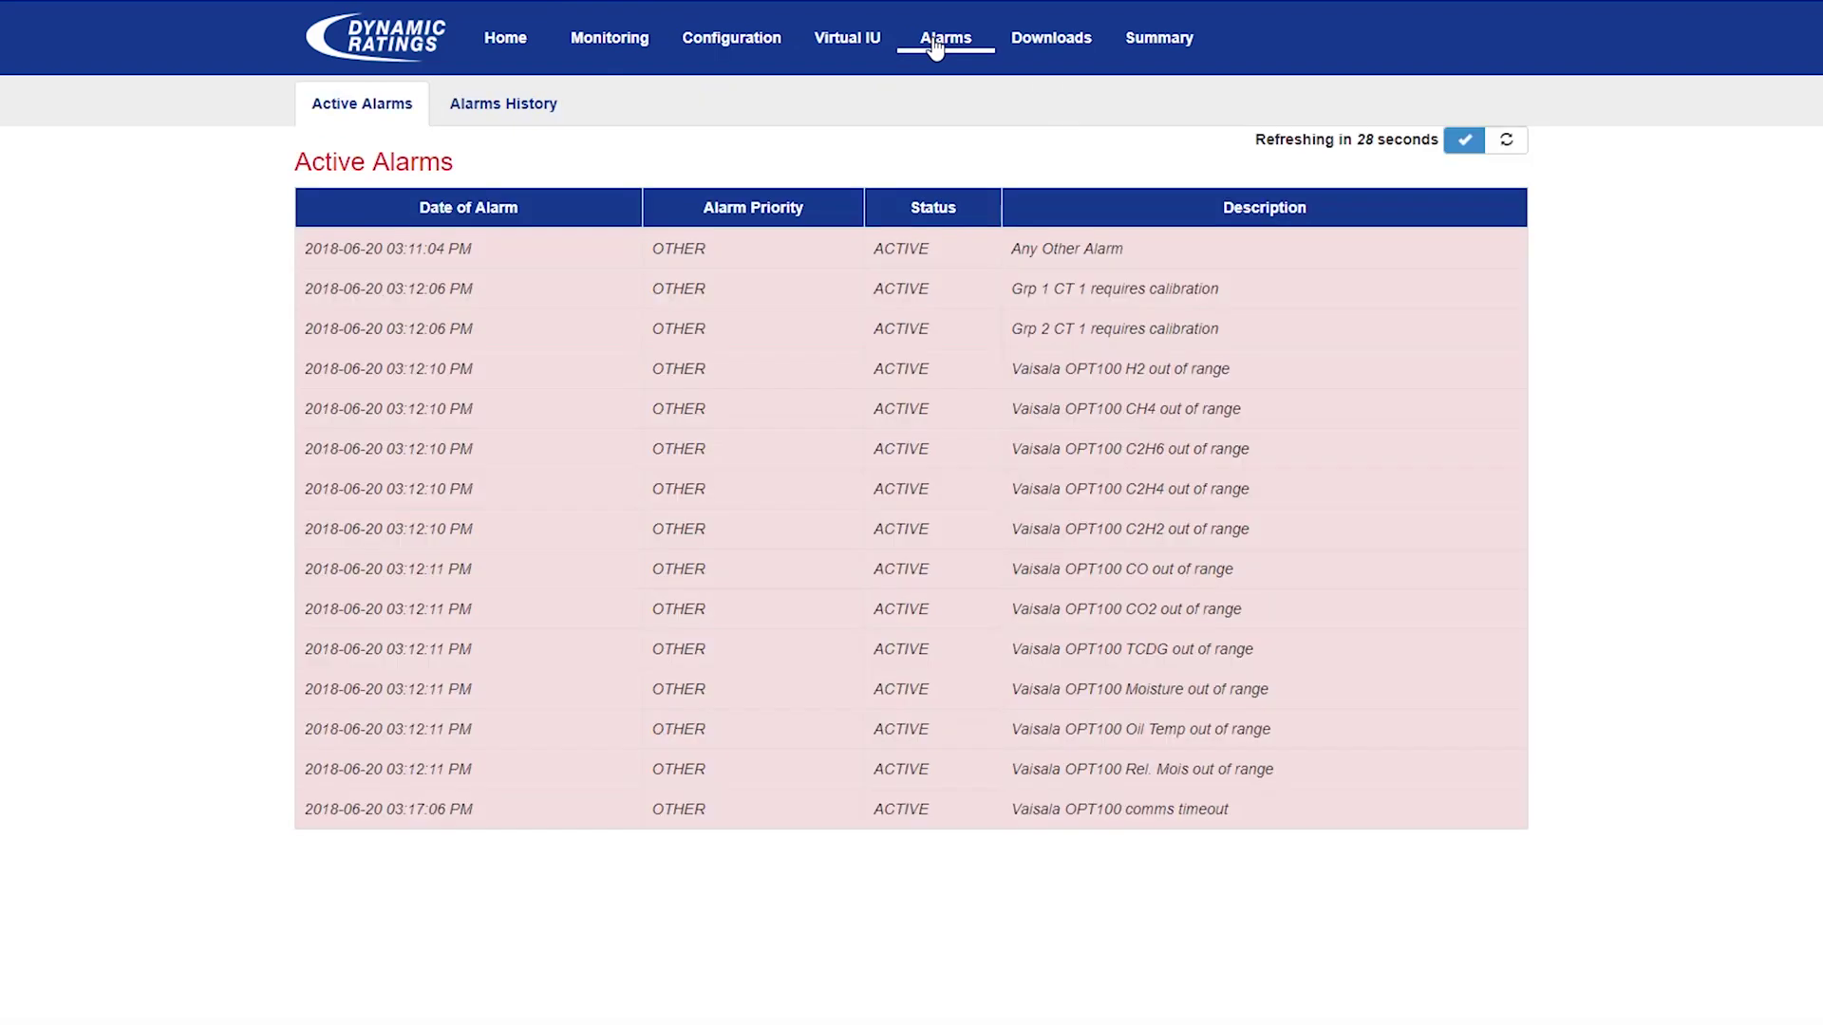
# Step: View the application Downloads page, then the Summary's module hardware information report
pyautogui.click(1018, 43)
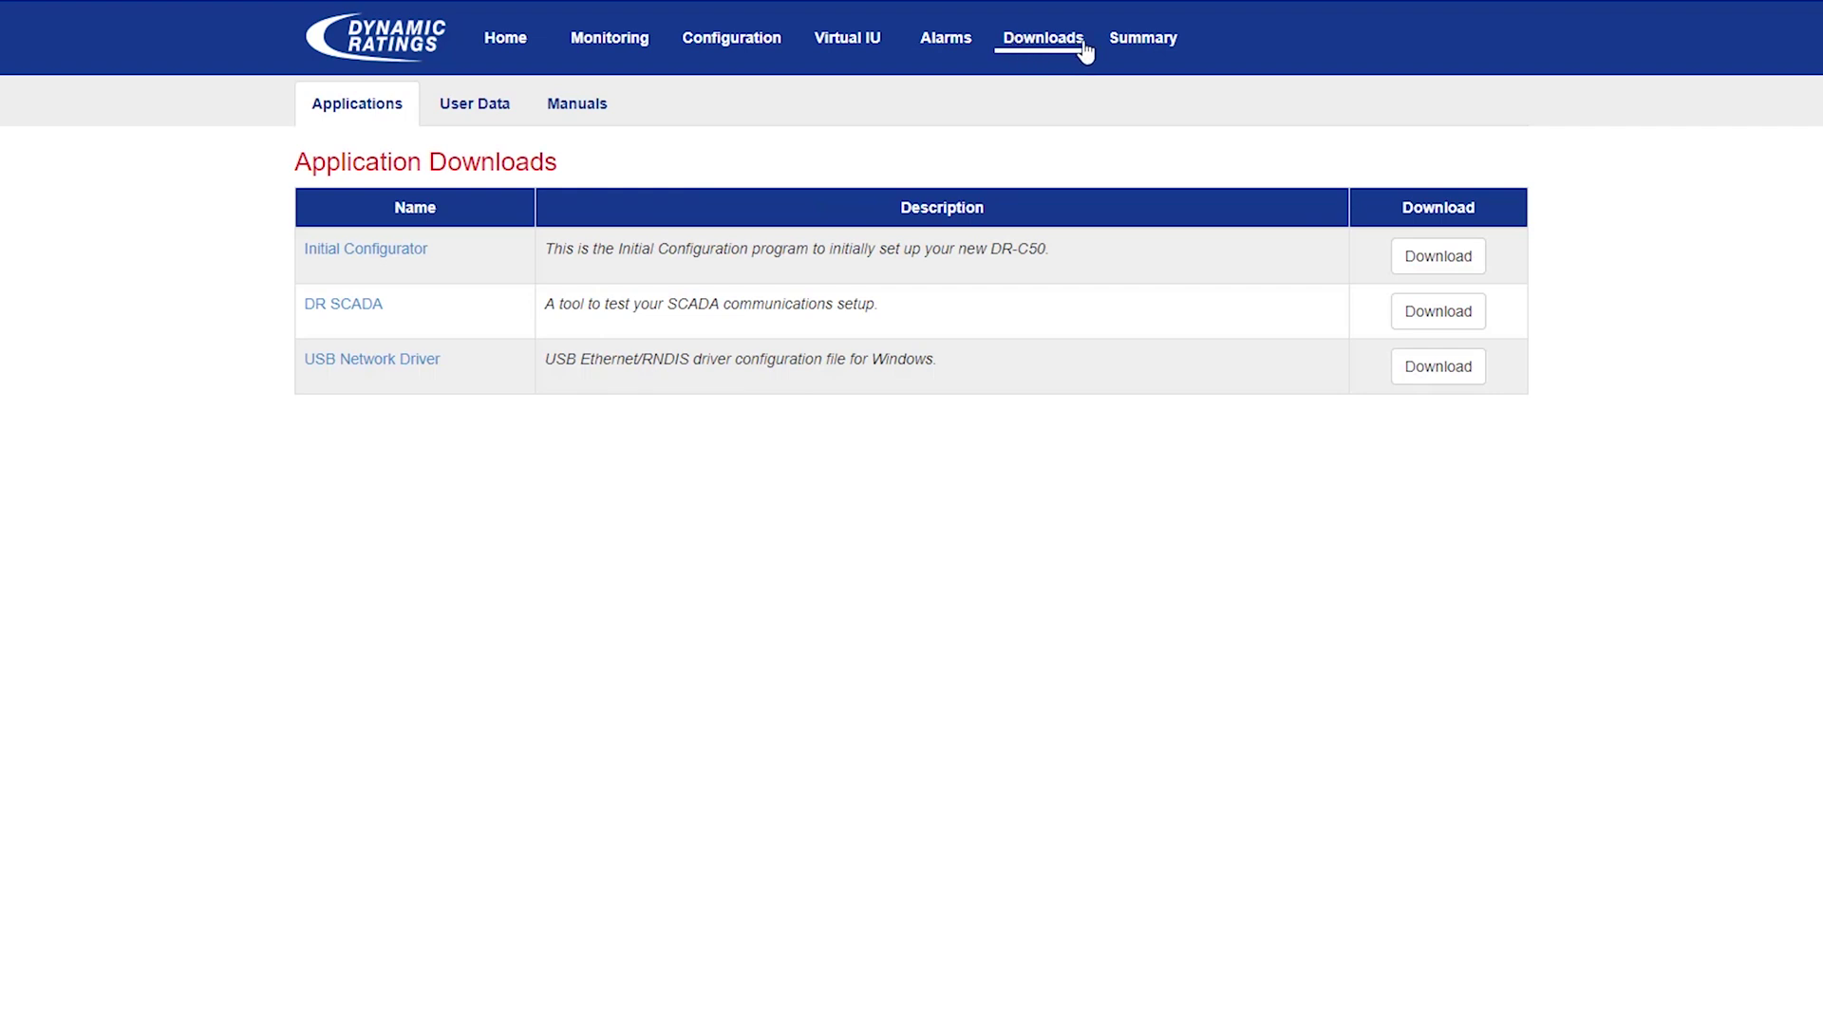
pyautogui.click(1141, 41)
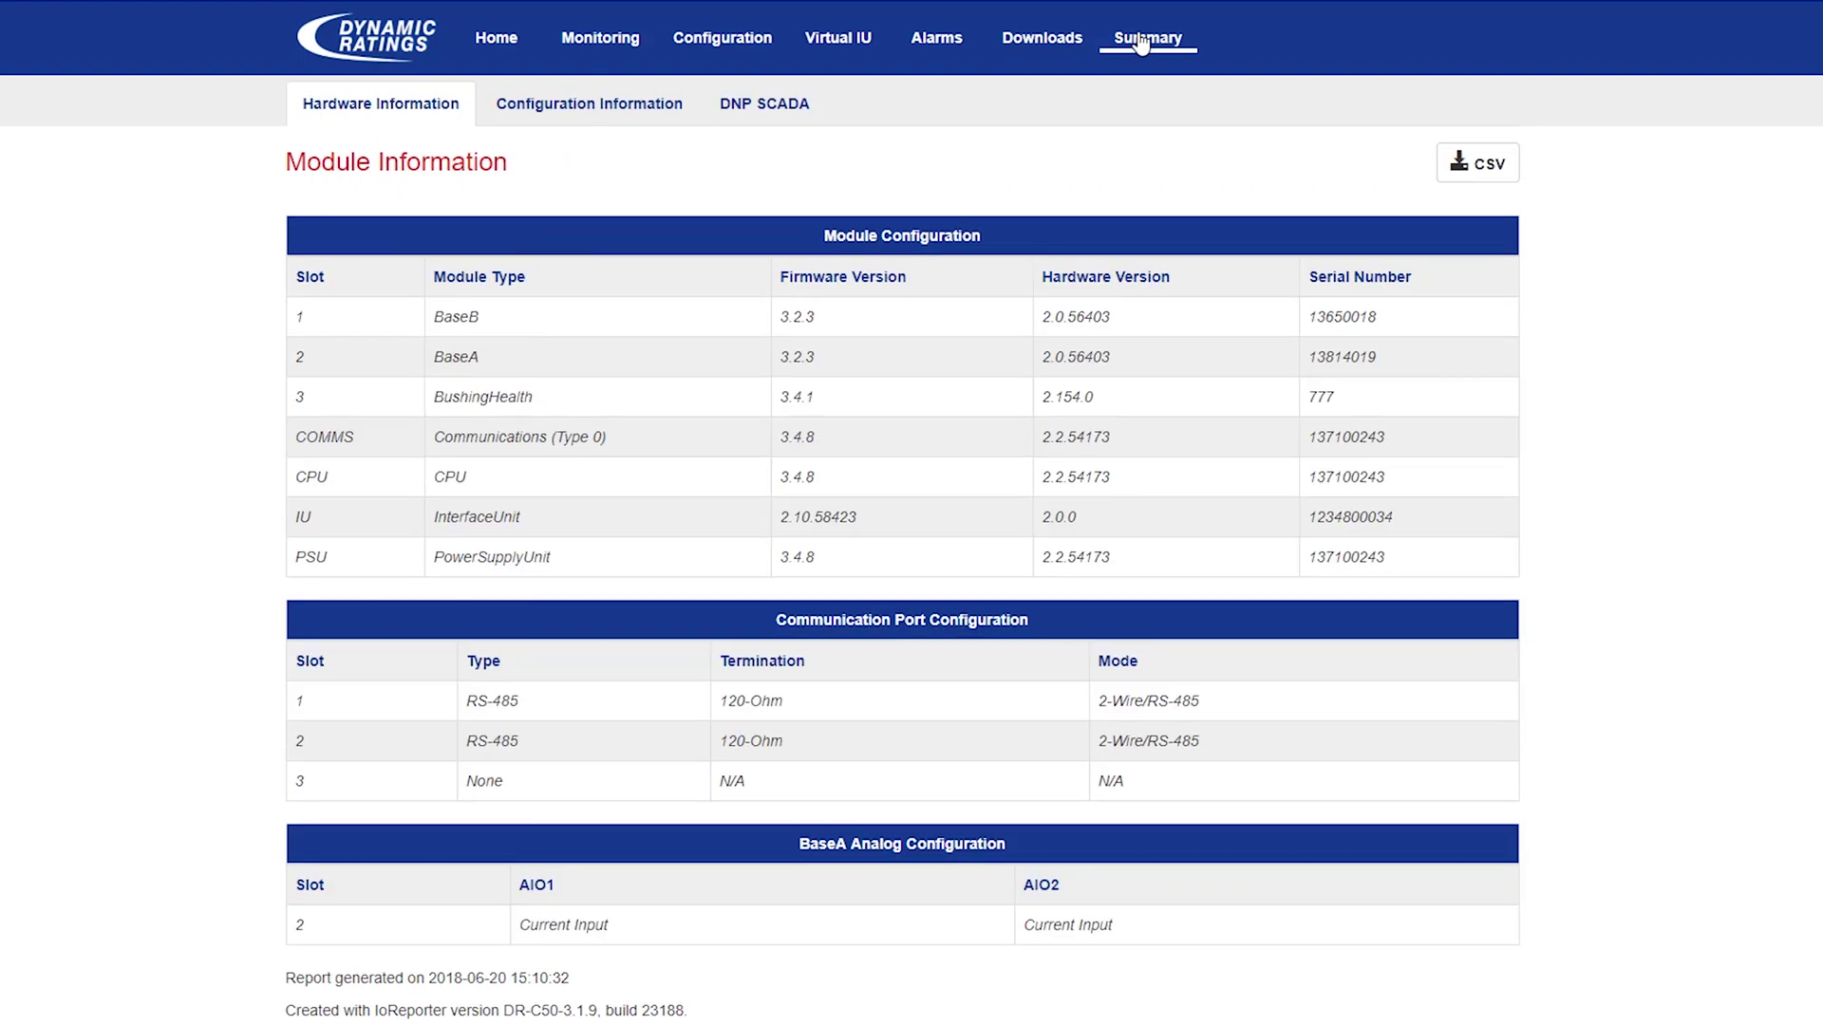